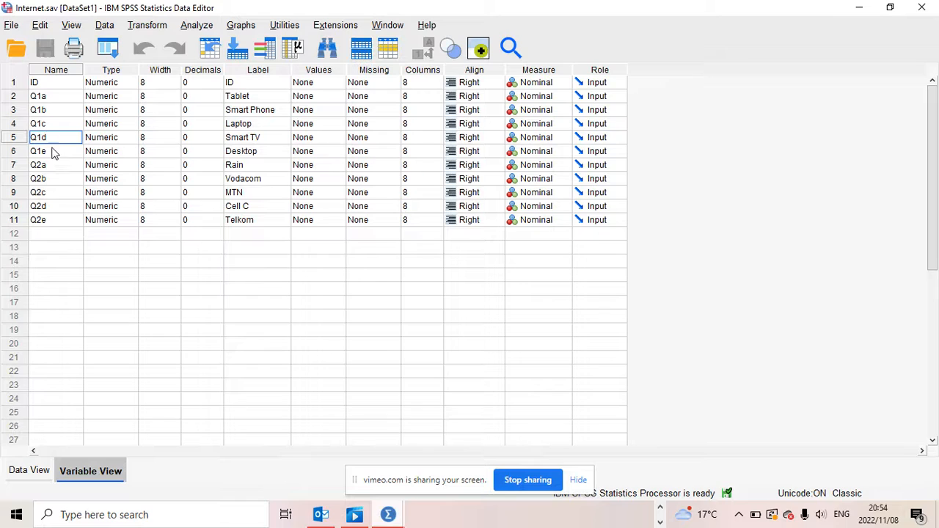
Step: Examine the variable names and labels of the gadget items (Q1a–Q1e) and the network items (Q2a–Q2e) in the variable definitions
left_click(53, 153)
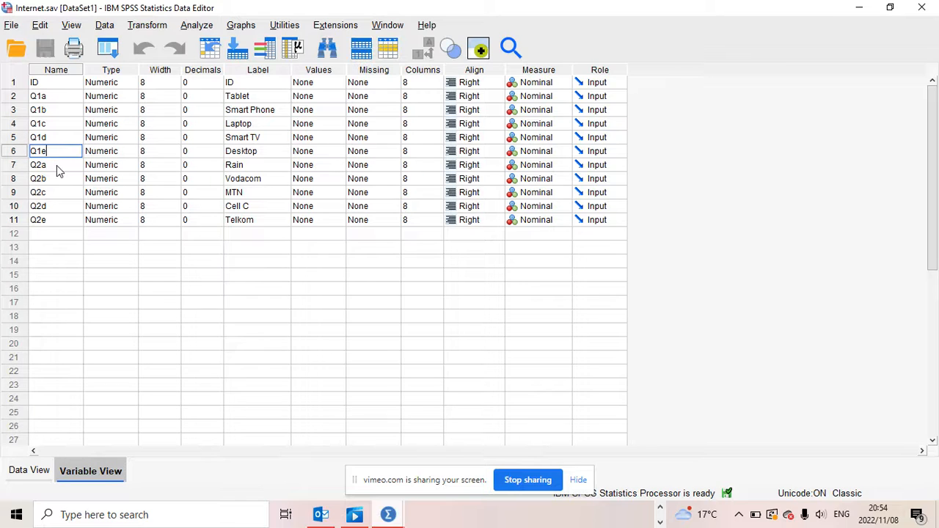
left_click(57, 165)
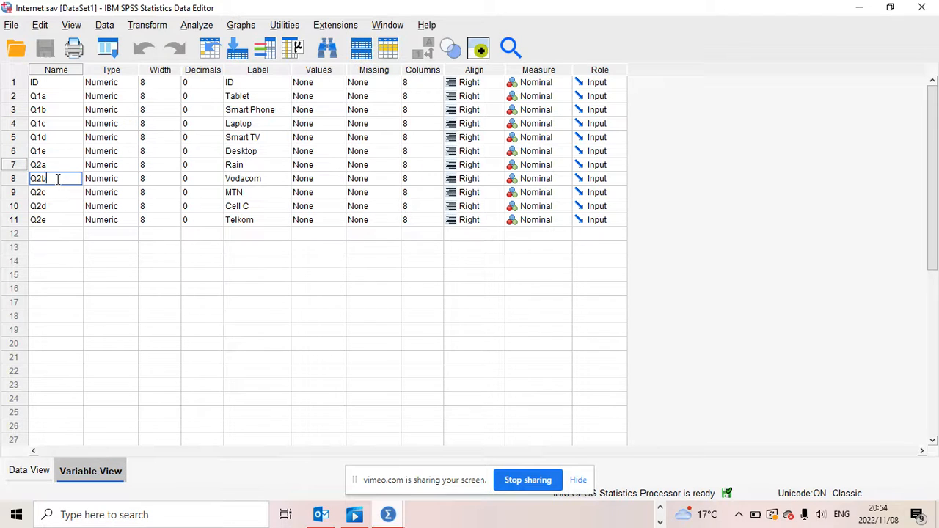
left_click(56, 180)
left_click(55, 194)
left_click(54, 206)
left_click(56, 220)
left_click(57, 167)
left_click(70, 97)
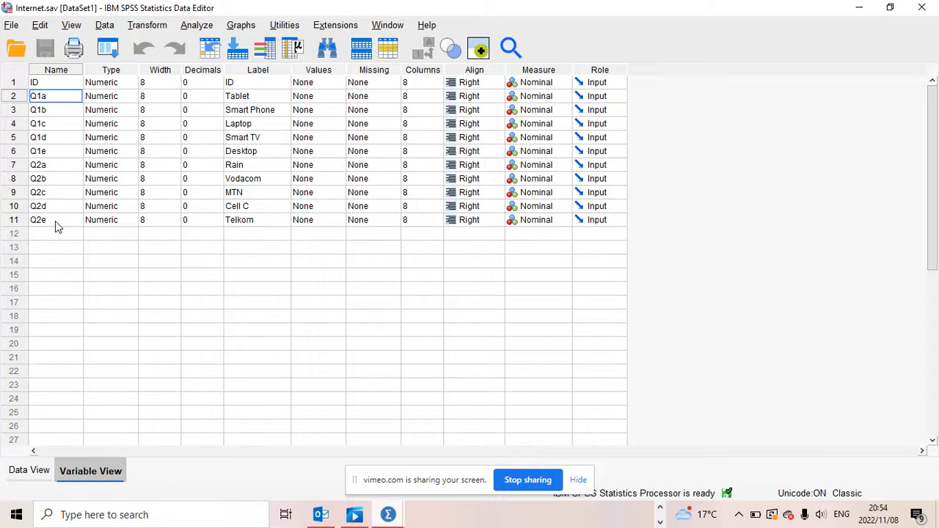
Step: Show the data values and inspect the first respondent's entries for Q1a and Q1b
left_click(30, 471)
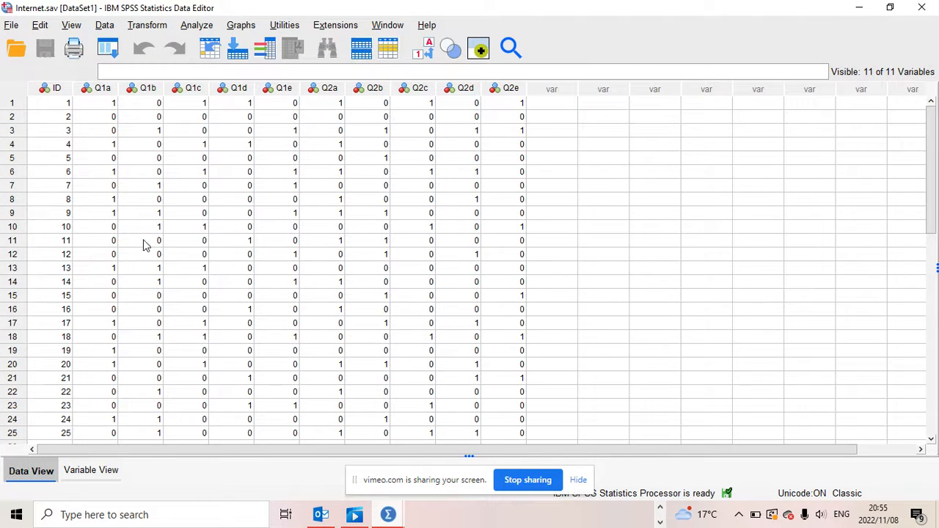
left_click(113, 105)
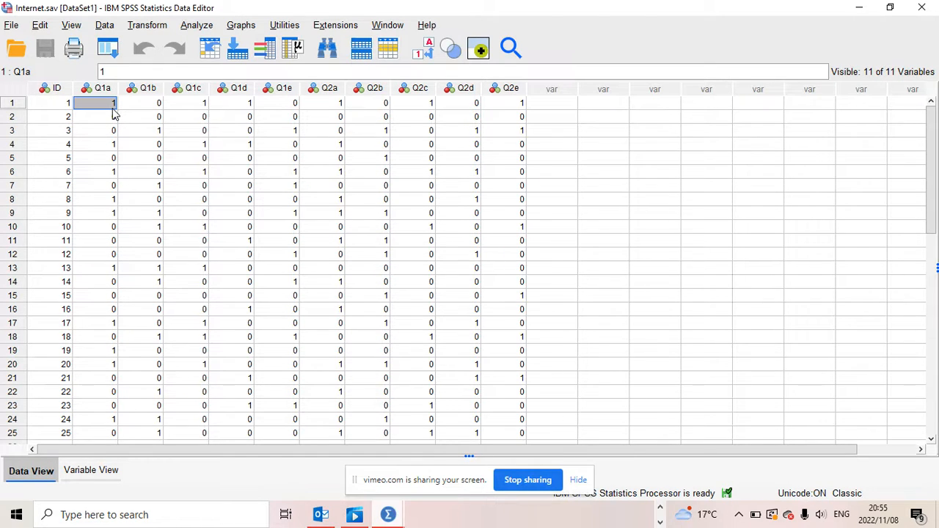
left_click(159, 106)
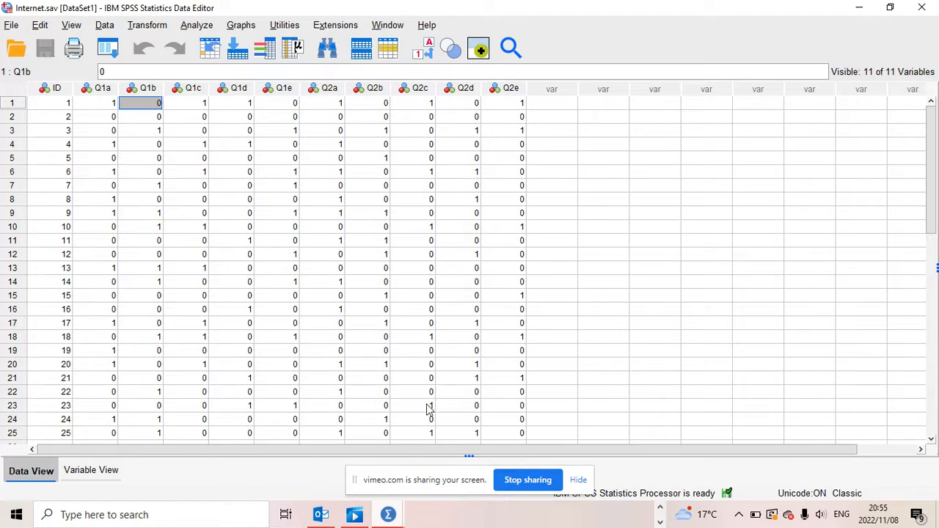
Step: Consult the Summarizing Multiple Response Questions slide in PowerPoint for the two survey questions, returning to the SPSS dataset
left_click(660, 522)
left_click(661, 507)
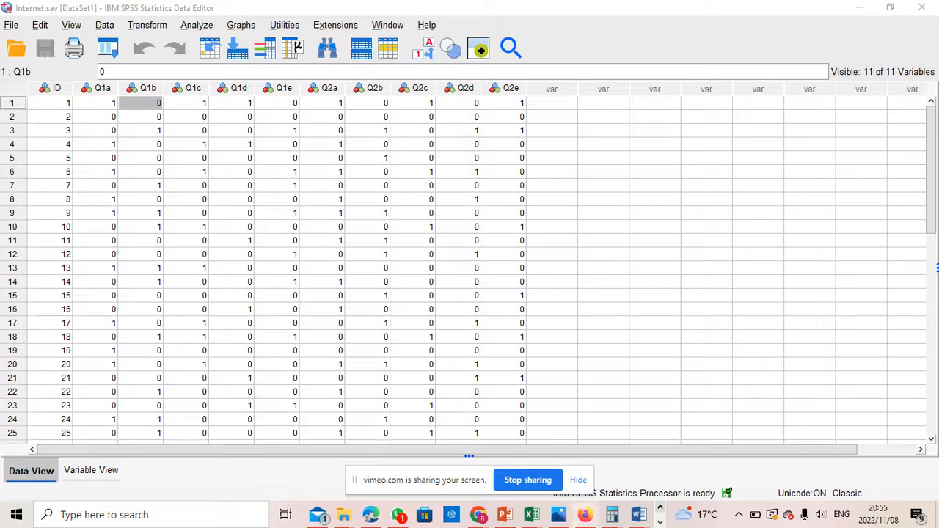
left_click(505, 516)
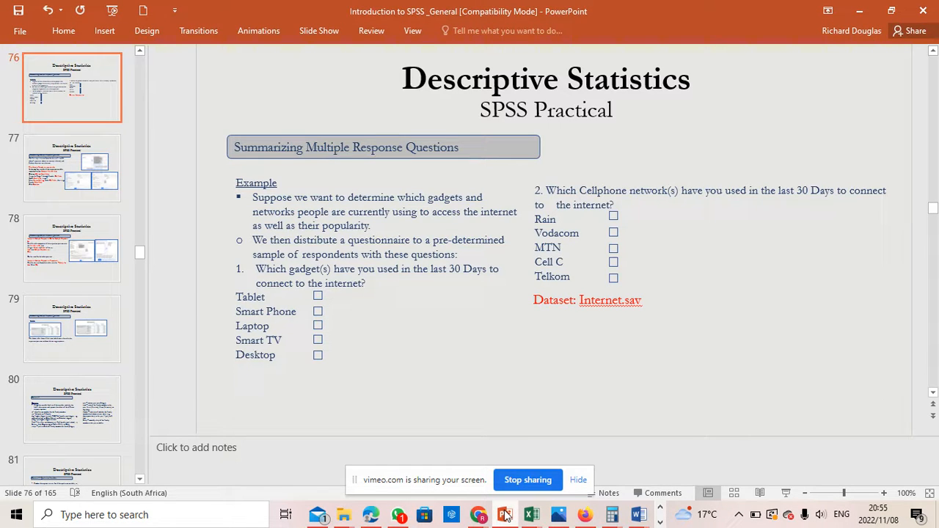
left_click(505, 516)
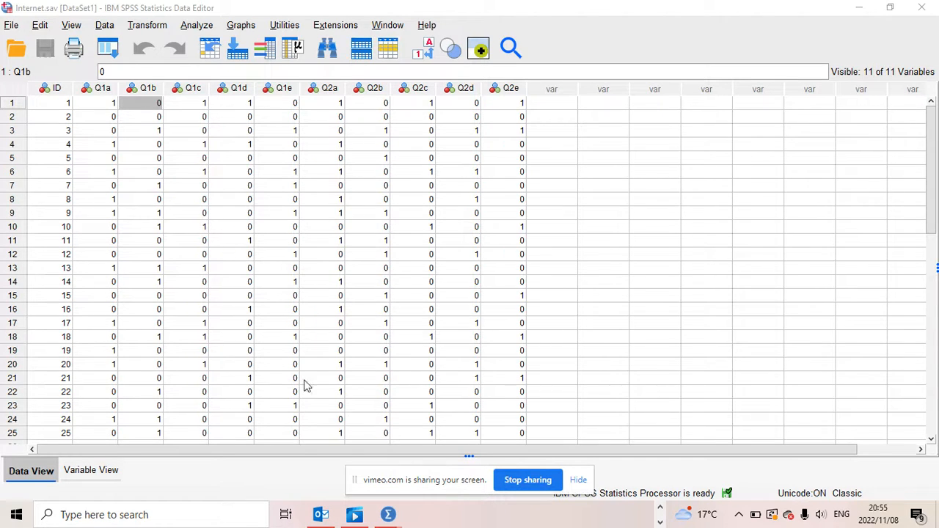
left_click(659, 506)
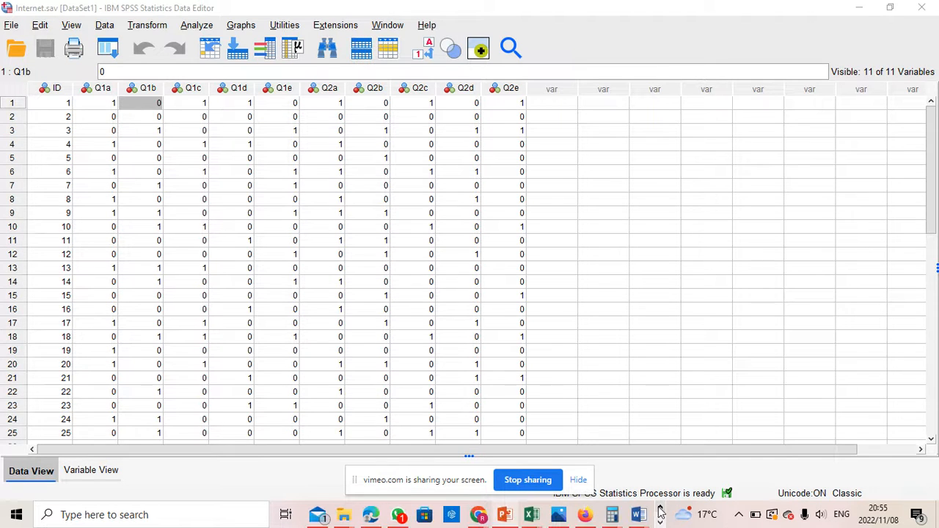
mouse_move(543, 526)
left_click(505, 516)
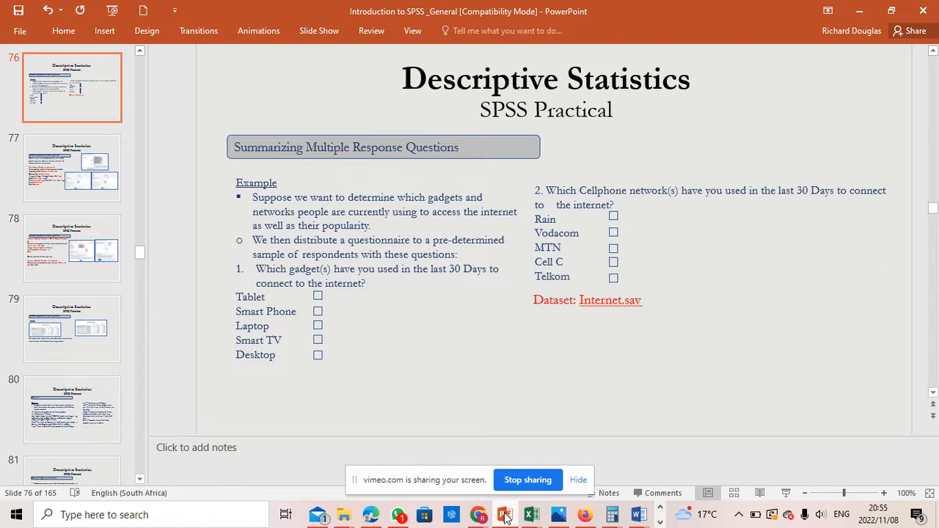
left_click(505, 516)
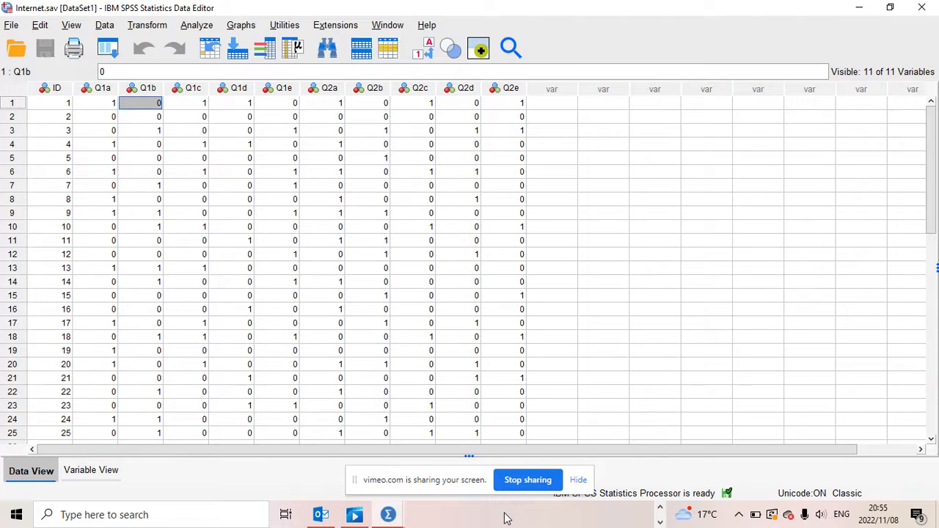
left_click(505, 515)
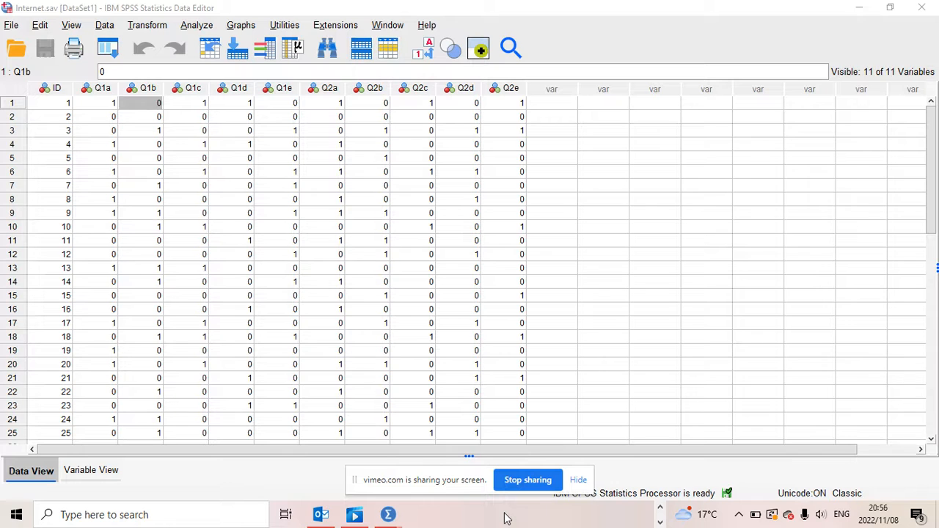
left_click(660, 523)
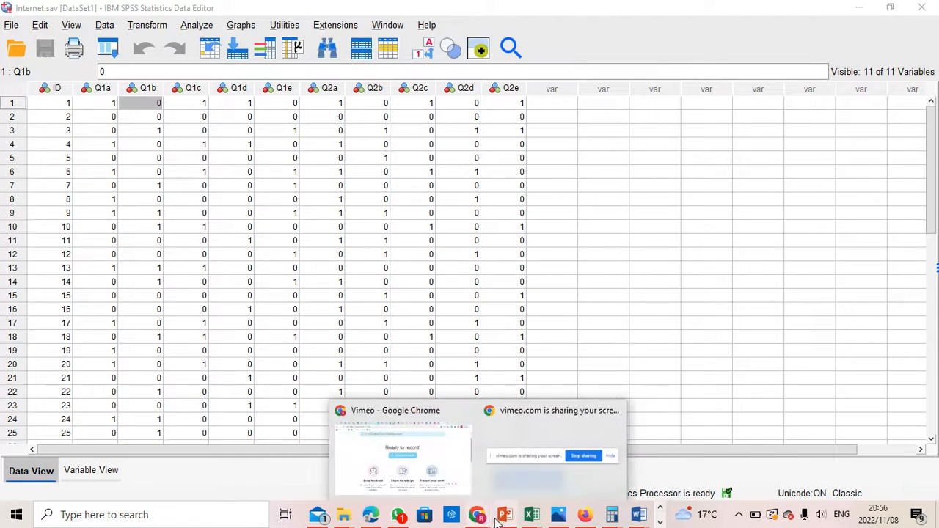
left_click(505, 516)
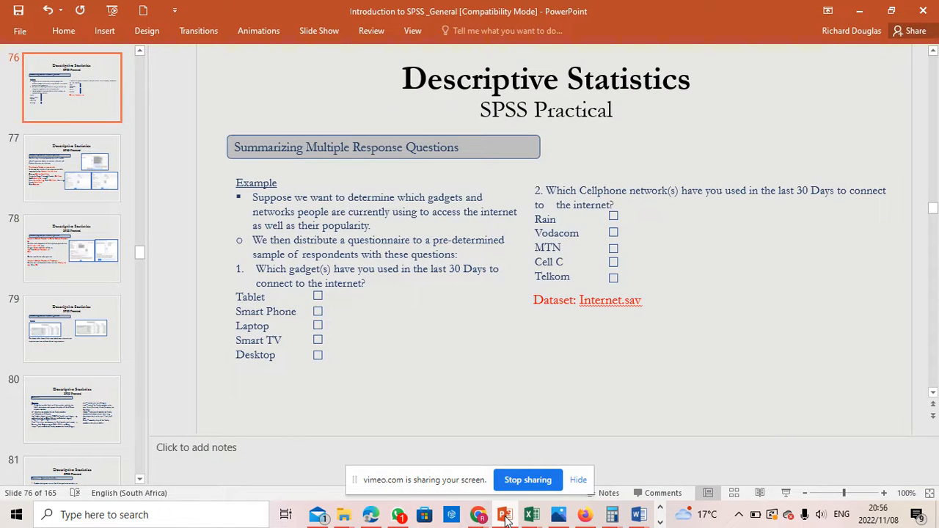
left_click(505, 517)
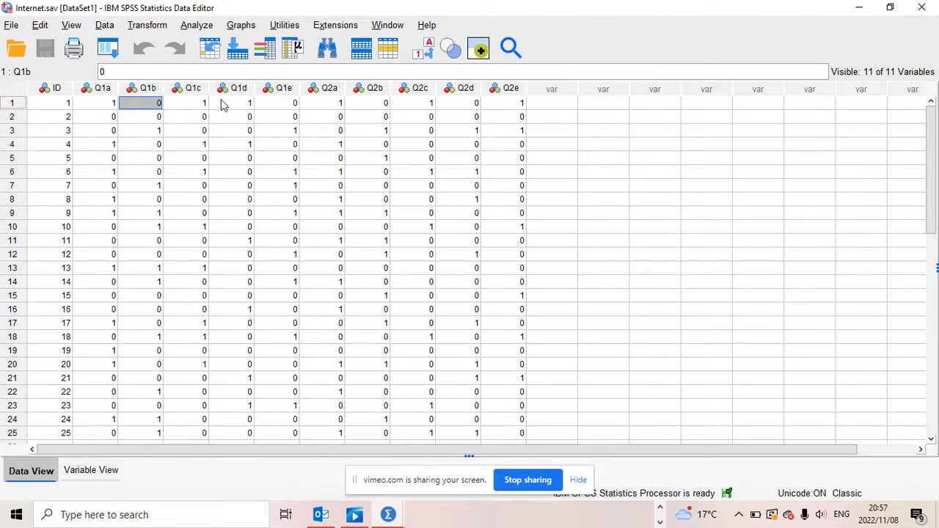
Step: Start Recode into Same Variables and add all variables from Tablet [Q1a] through Telkom [Q2e], leaving out ID
left_click(150, 26)
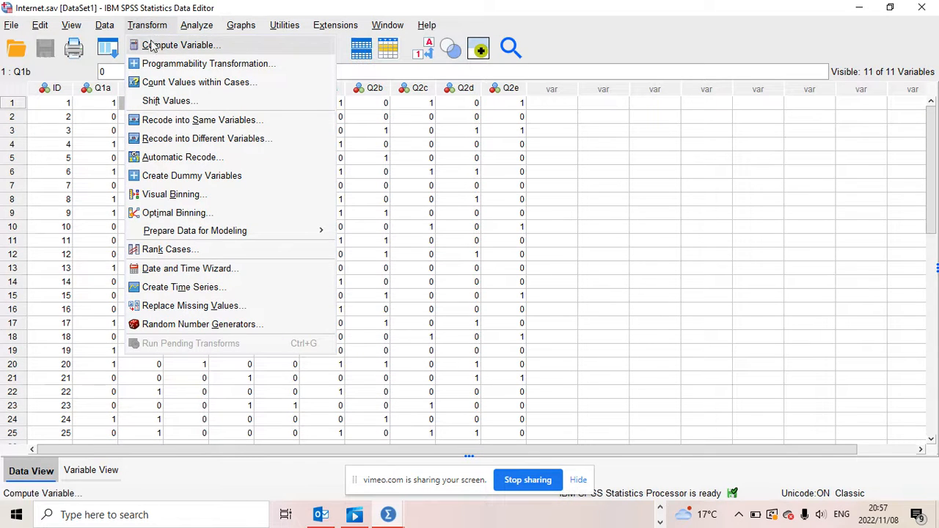
left_click(174, 126)
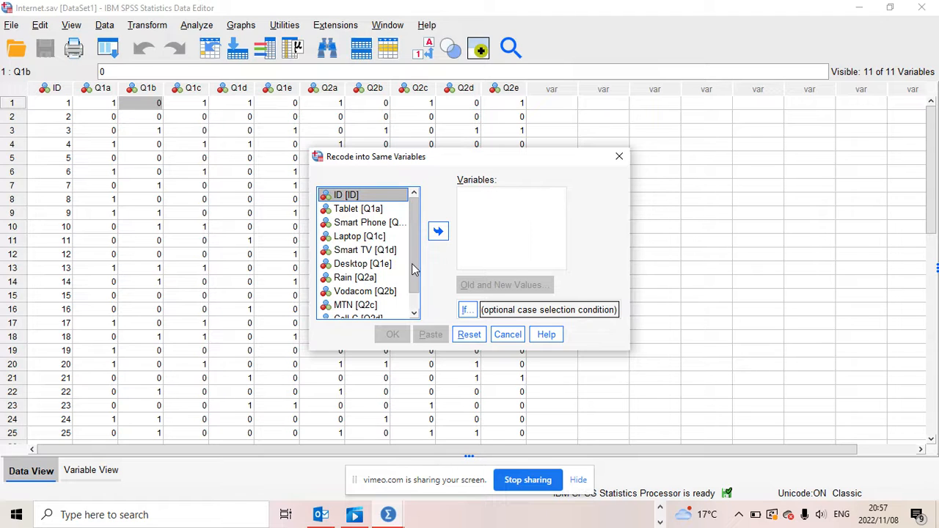
scroll(413, 301, "down", 2)
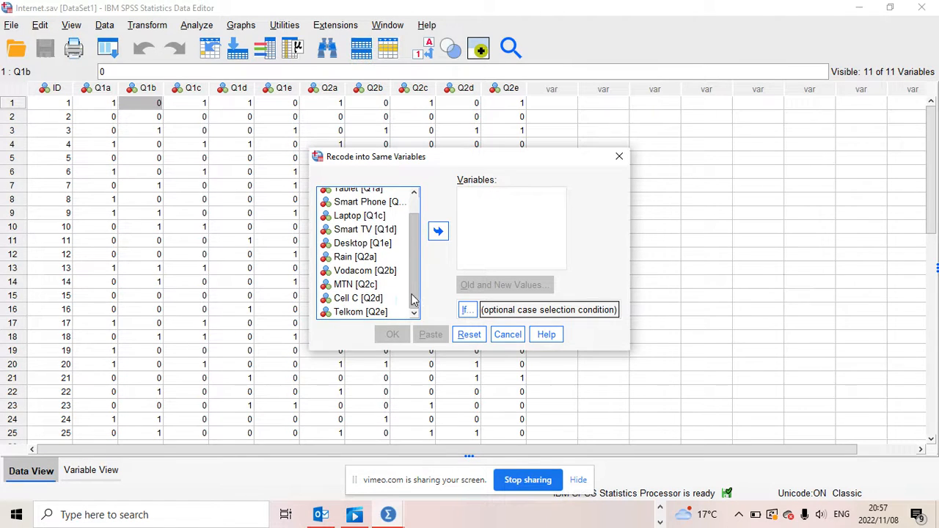
scroll(413, 301, "up", 2)
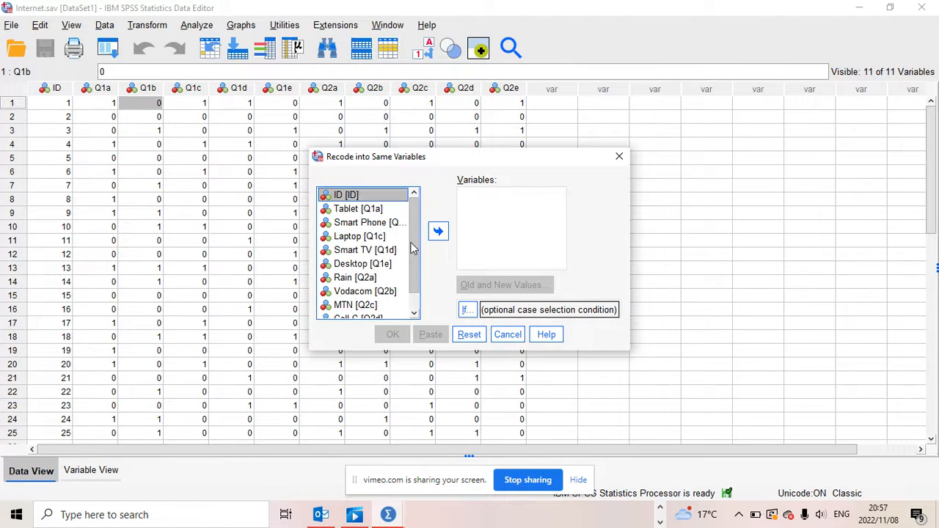
left_click(375, 210)
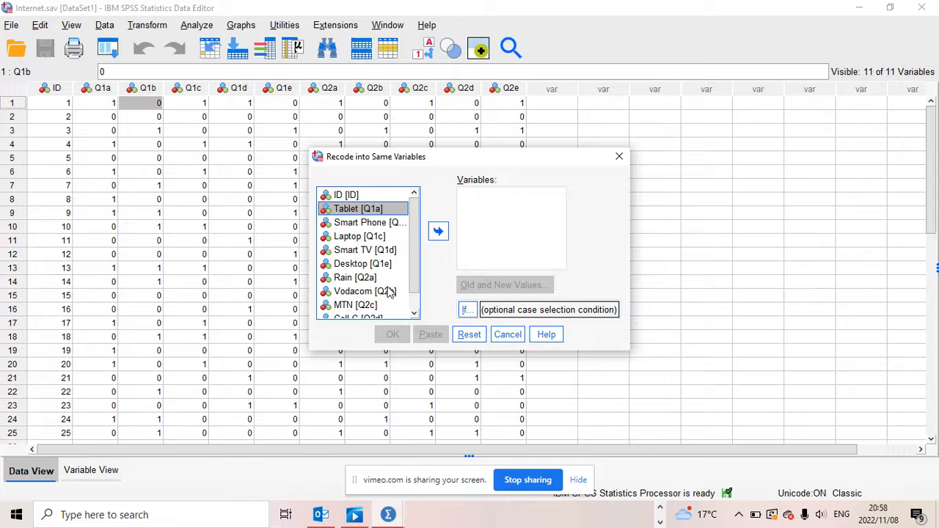
left_click(415, 314)
left_click(414, 315)
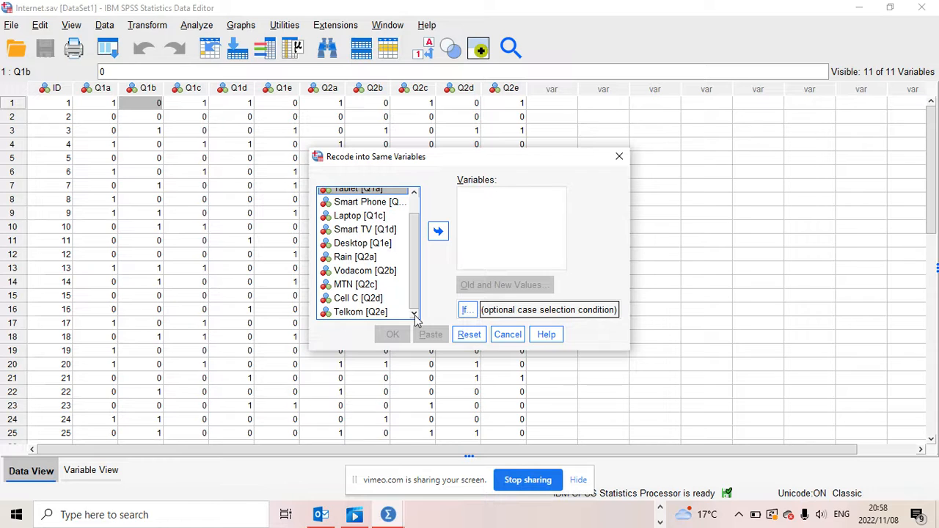
left_click(375, 313)
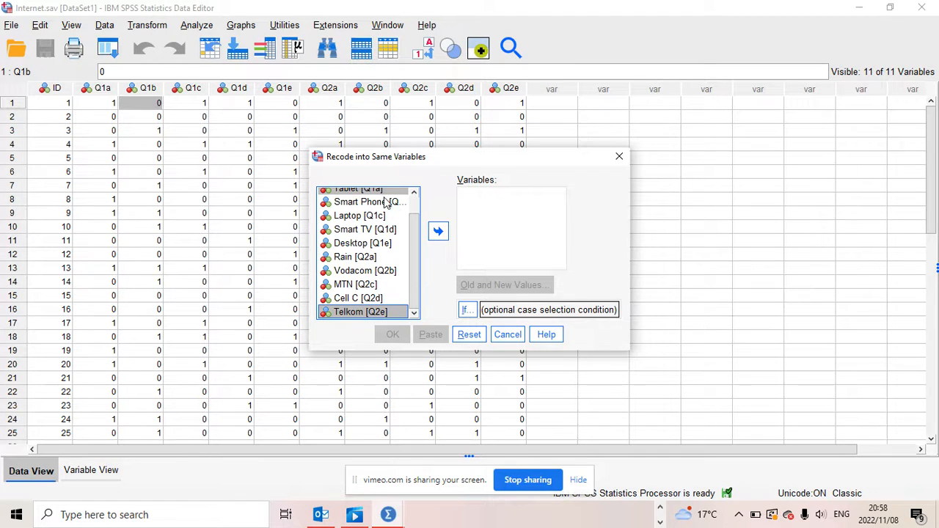
left_click_drag(415, 229, 414, 192)
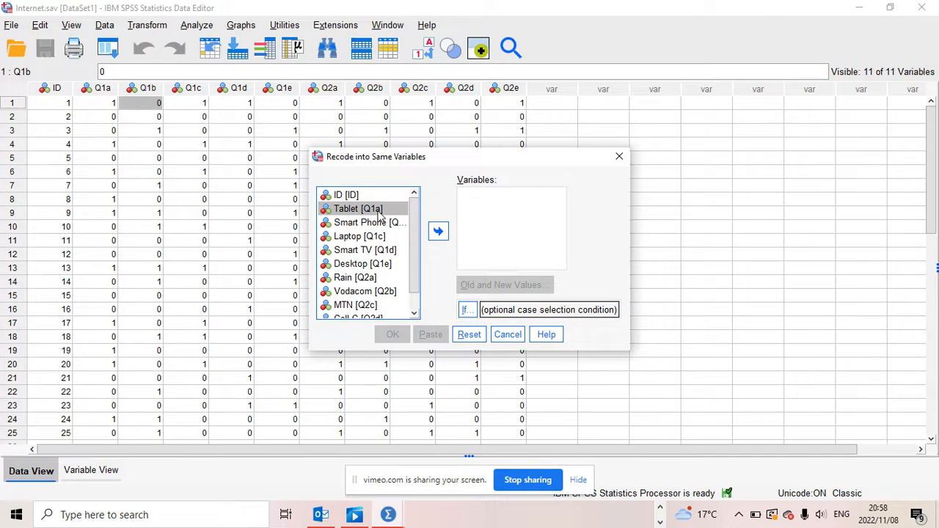
left_click(380, 213)
key("shift+End")
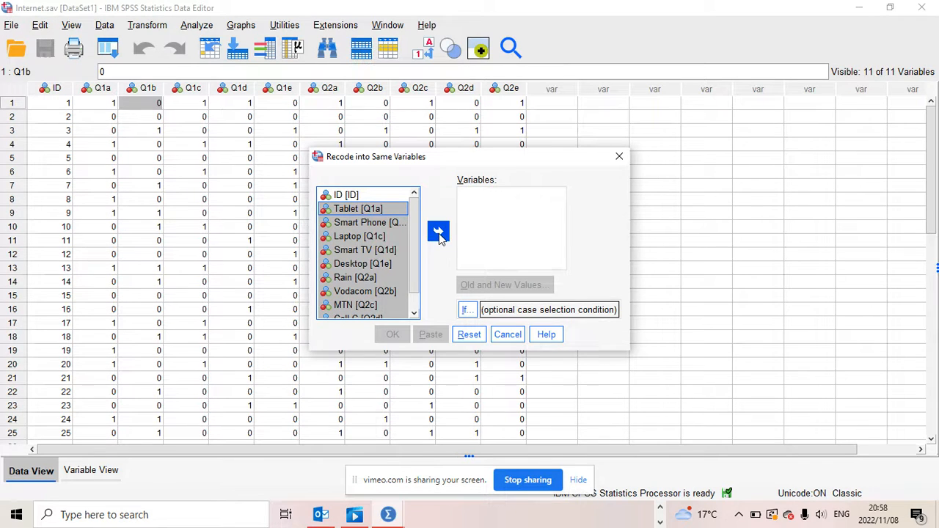
left_click(438, 232)
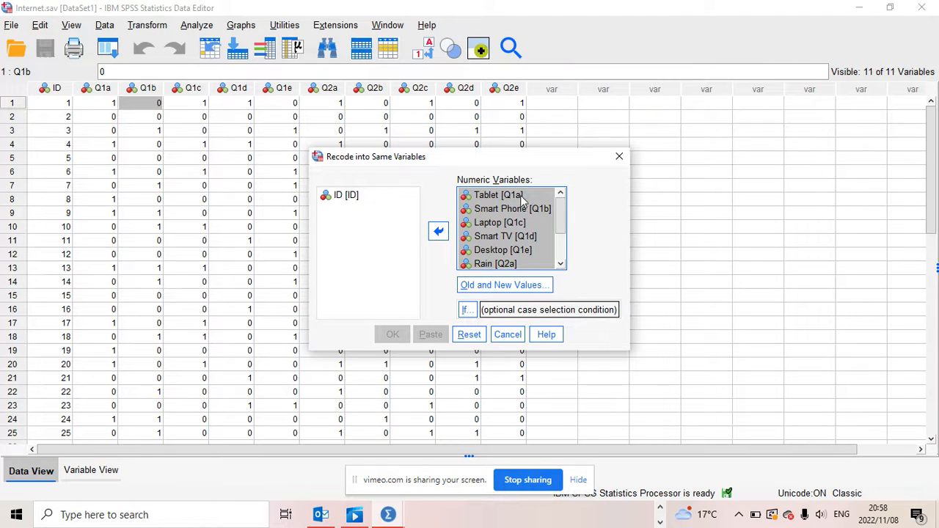
left_click(550, 222)
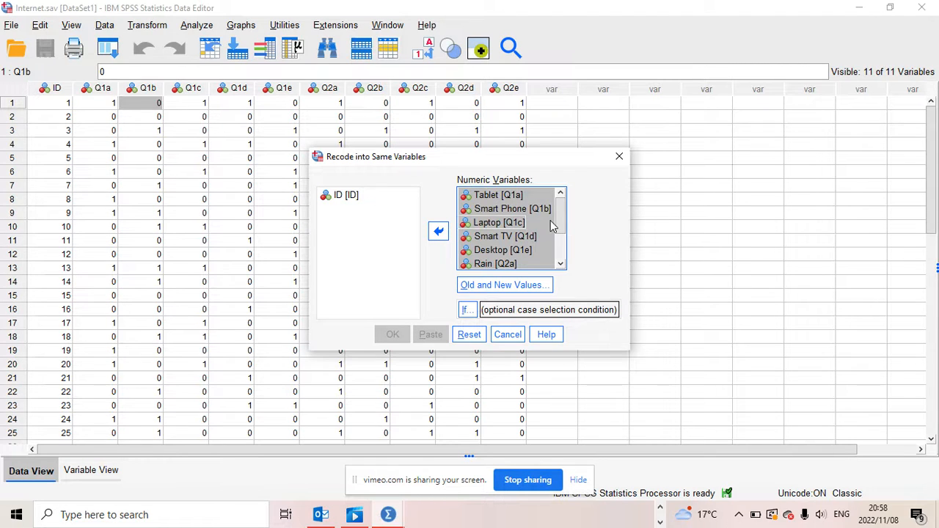
Step: Define a recode rule in the old and new values that turns the range 1 through 5 into 1
left_click(520, 286)
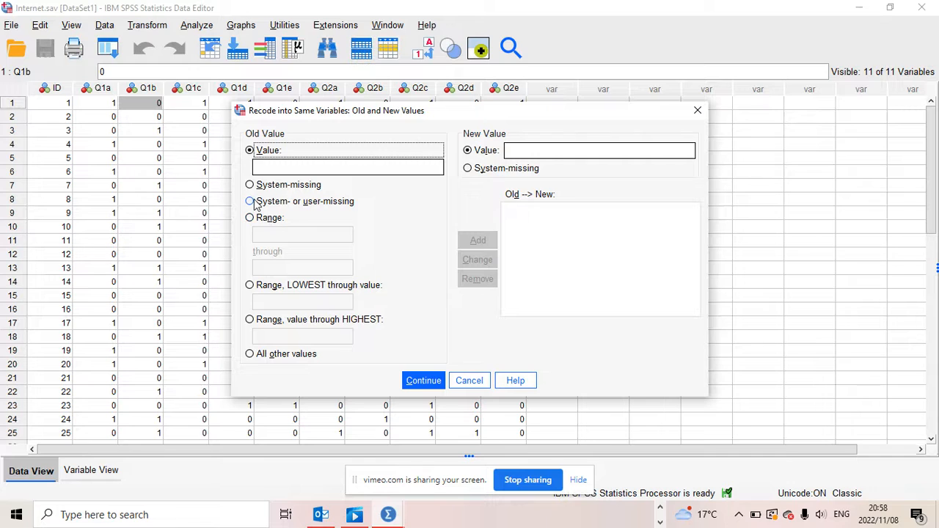
left_click(253, 223)
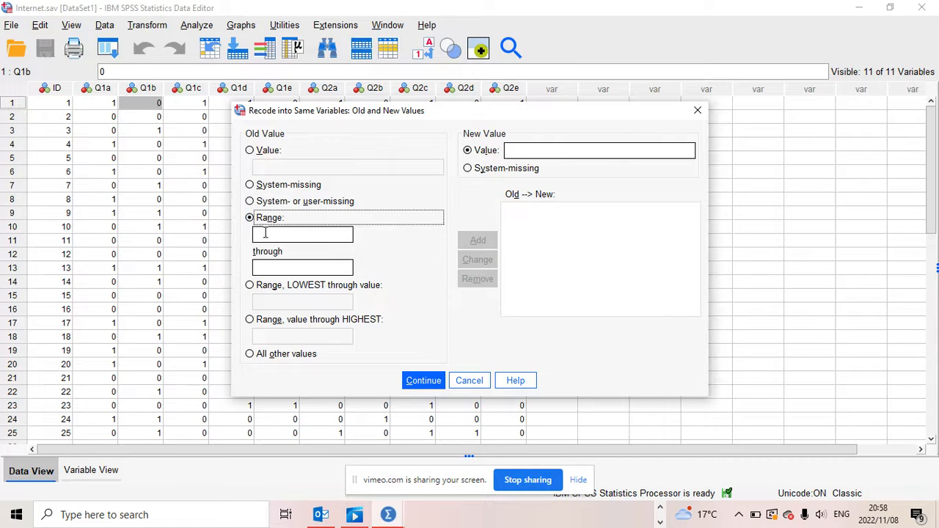
left_click(265, 233)
type("1")
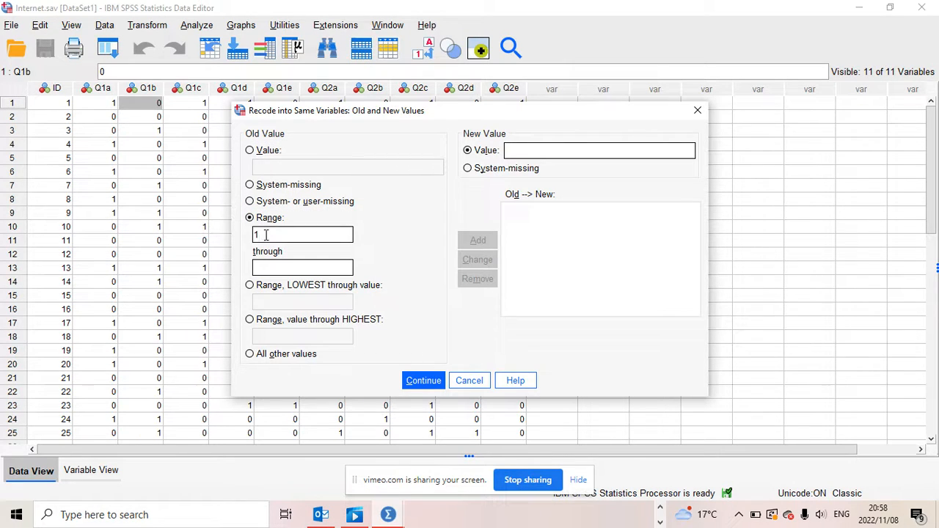
left_click(265, 269)
type("5")
left_click(527, 151)
type("1")
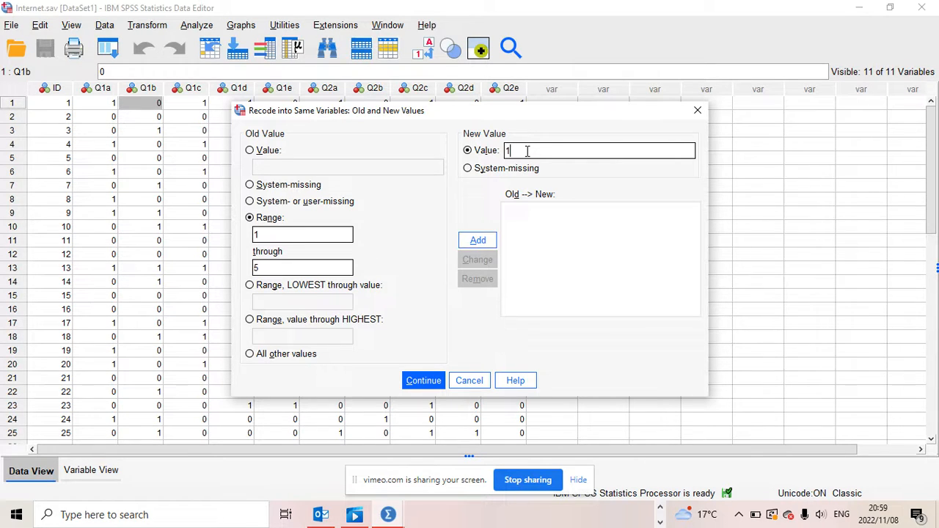
left_click(483, 245)
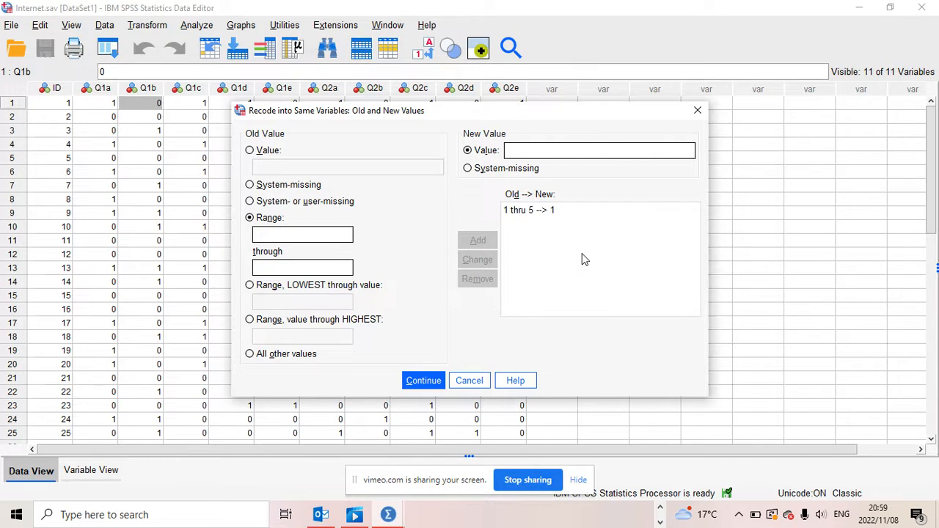
Step: Add a rule recoding system-missing values to 0 and run the recode on the selected variables
left_click(249, 184)
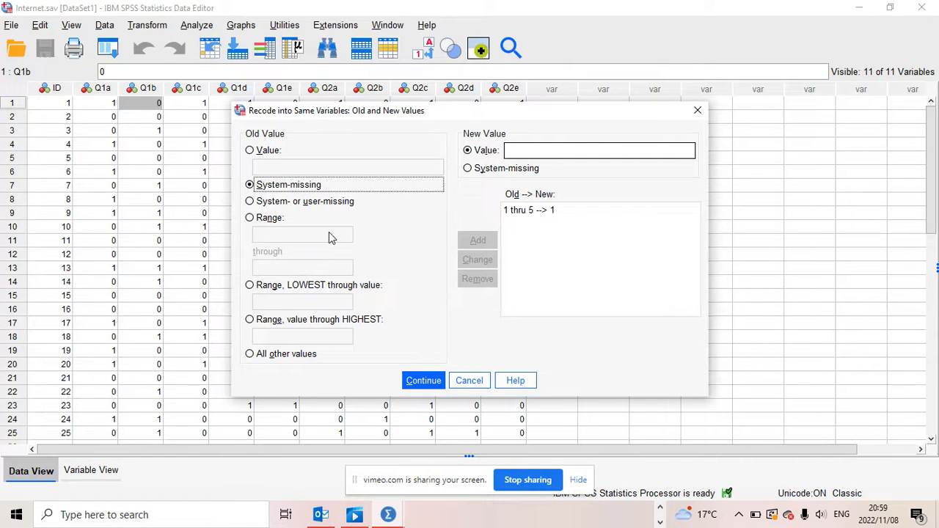
left_click(516, 152)
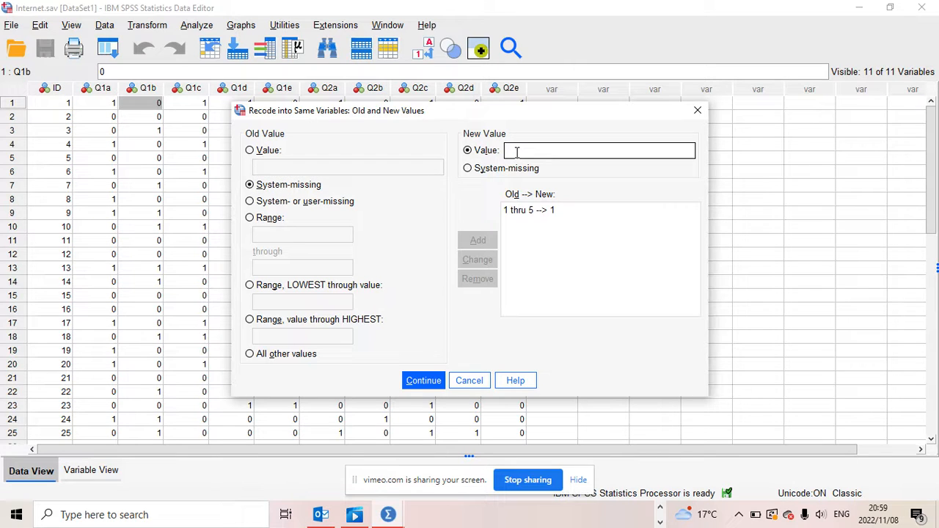
type("0")
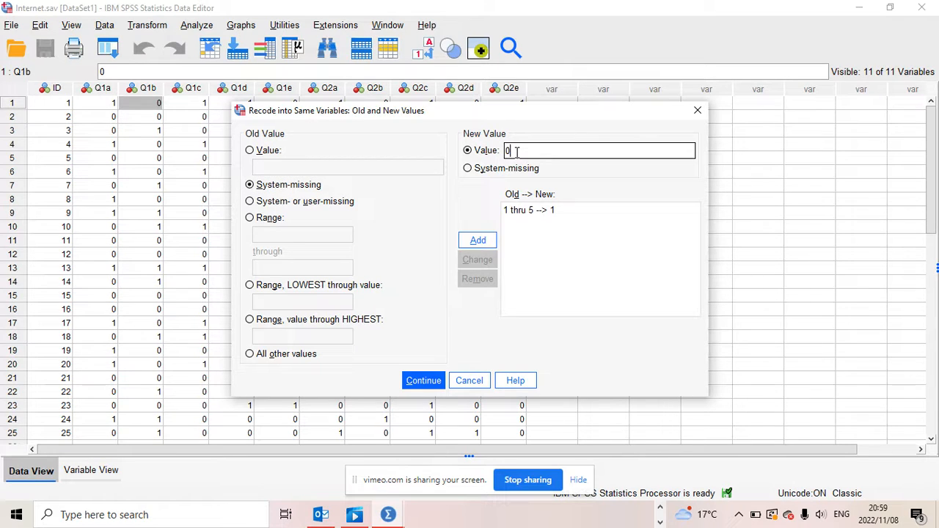
left_click(488, 241)
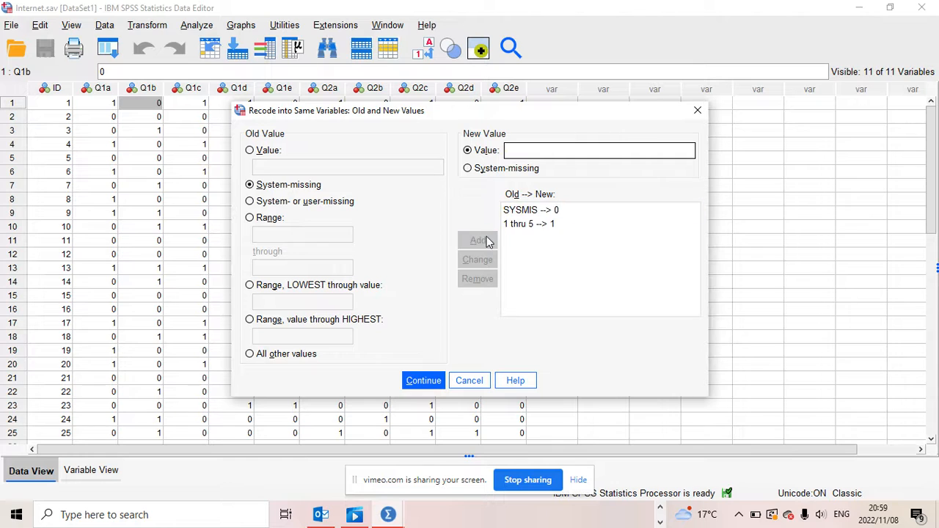
left_click(429, 382)
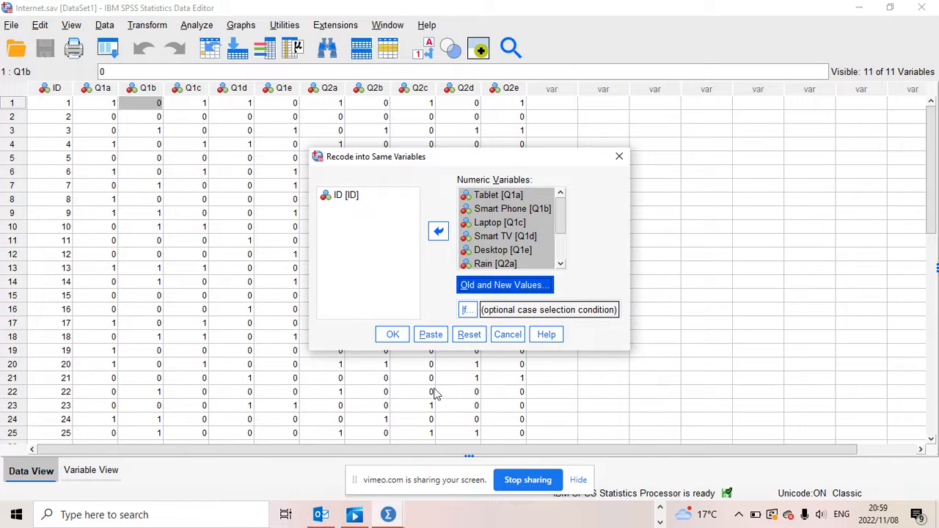
left_click(393, 335)
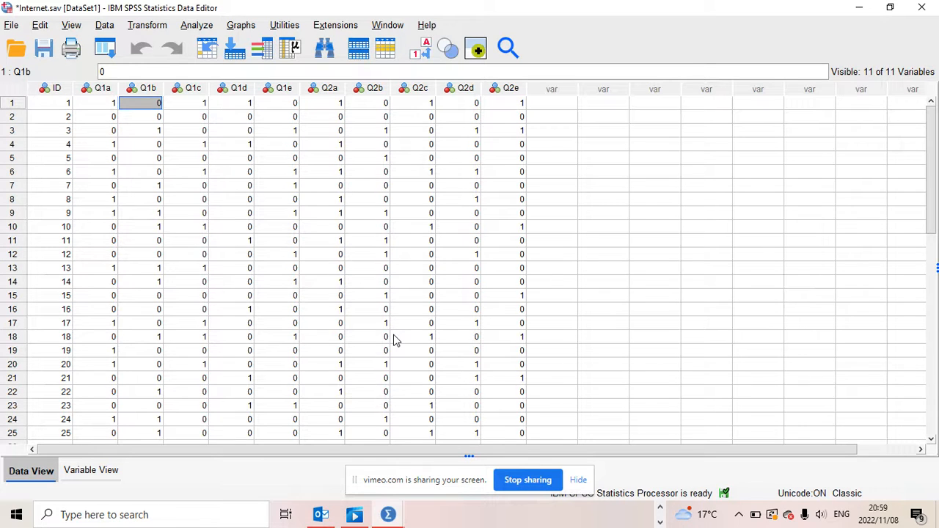
Step: Start defining a multiple response set and include the variables Tablet [Q1a] through Desktop [Q1e] in it
left_click(200, 26)
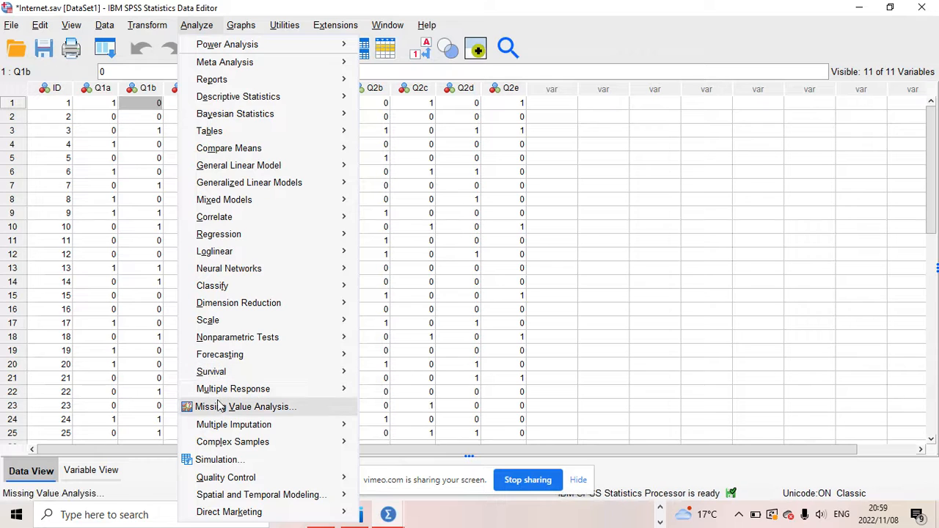
mouse_move(242, 396)
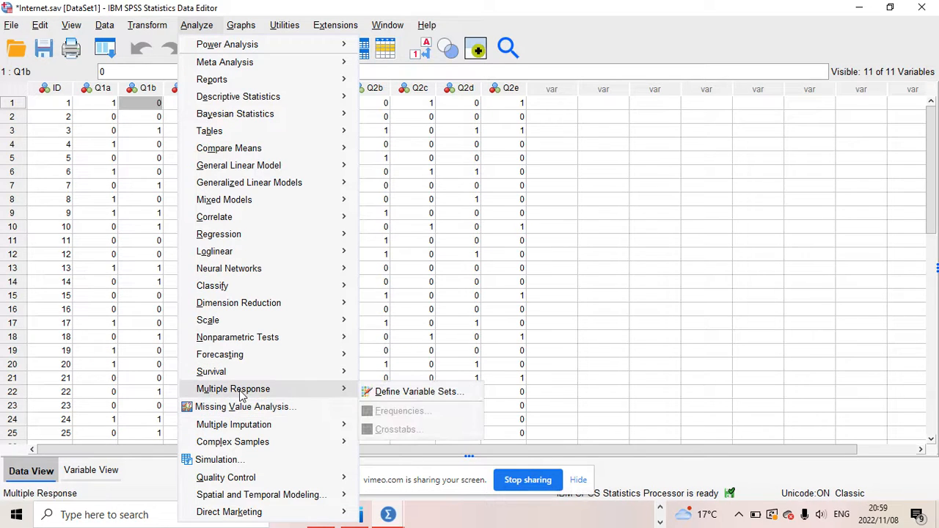
left_click(412, 393)
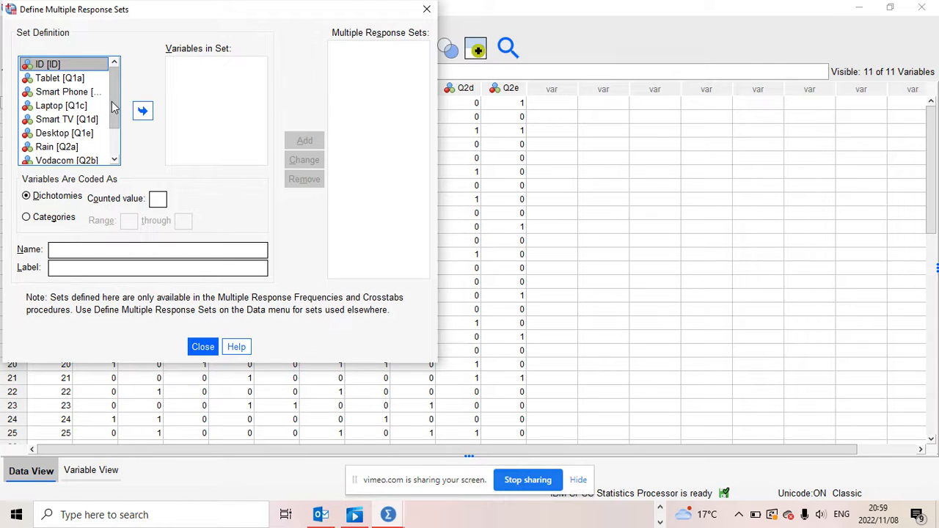
mouse_move(112, 102)
left_mouse_down()
mouse_move(113, 131)
mouse_move(111, 96)
left_mouse_up()
mouse_move(112, 107)
left_mouse_down()
mouse_move(113, 136)
mouse_move(115, 94)
left_mouse_up()
left_click(57, 79)
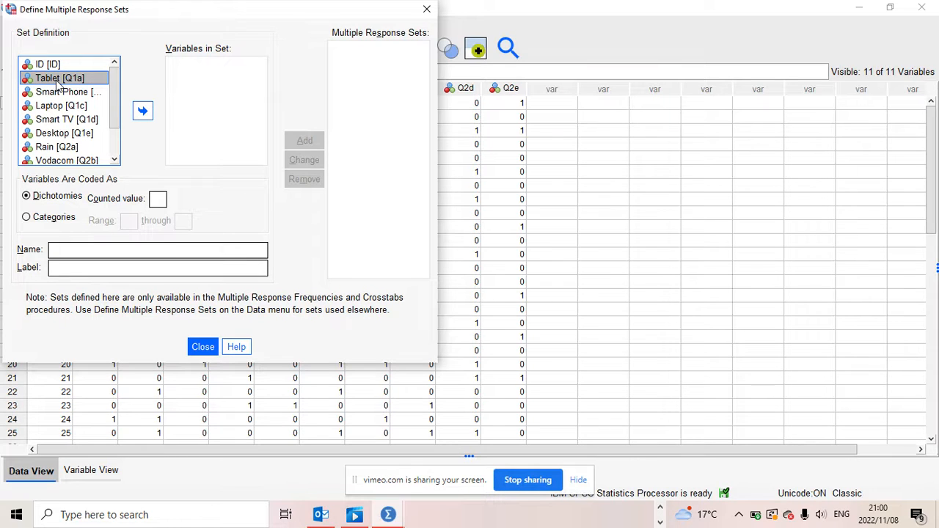
left_click(57, 92, "shift")
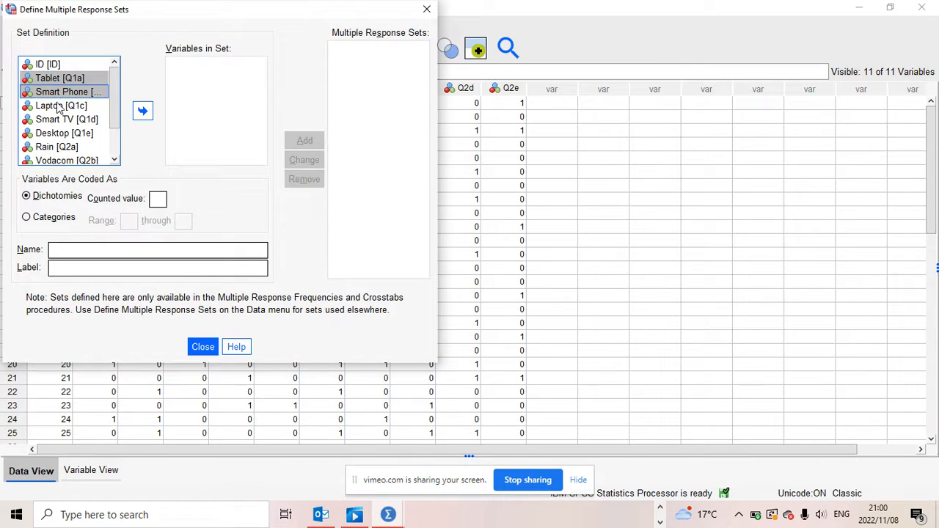
left_click(59, 107, "shift")
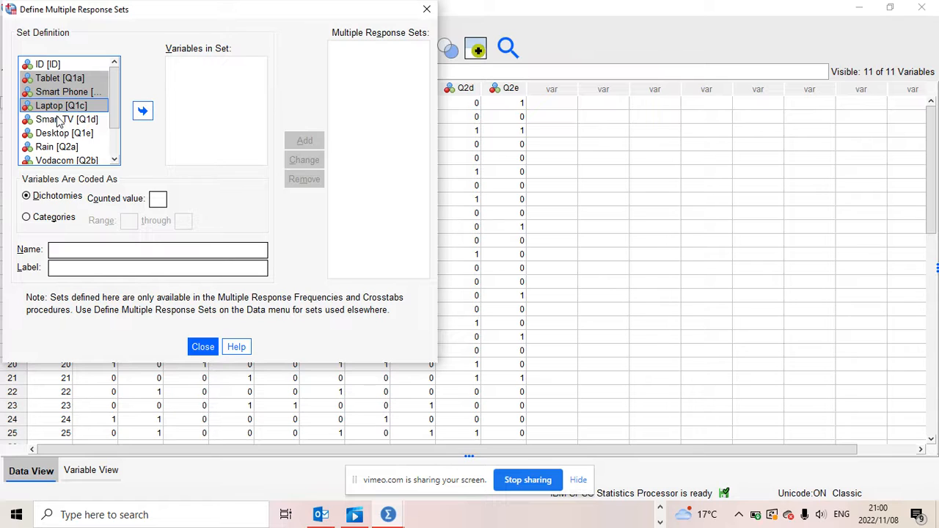
left_click(59, 121, "shift")
left_click(59, 137, "shift")
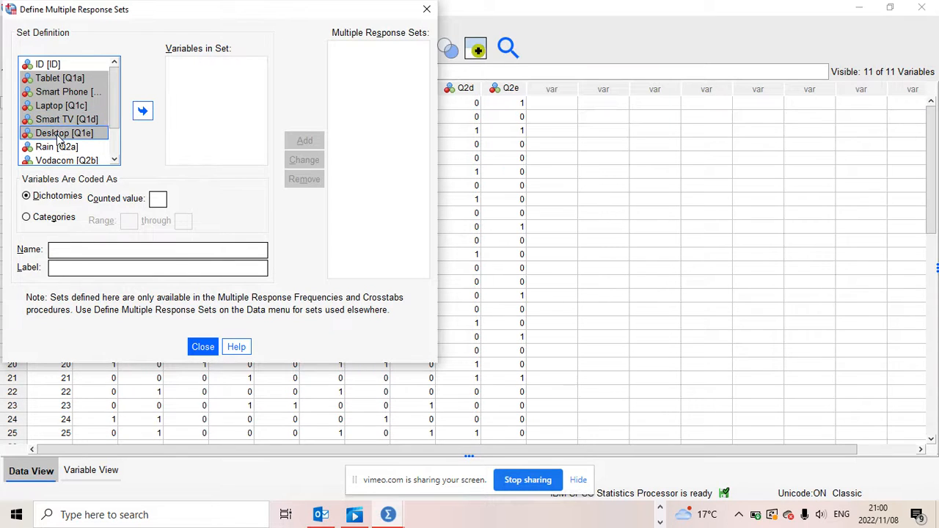
left_click(143, 112)
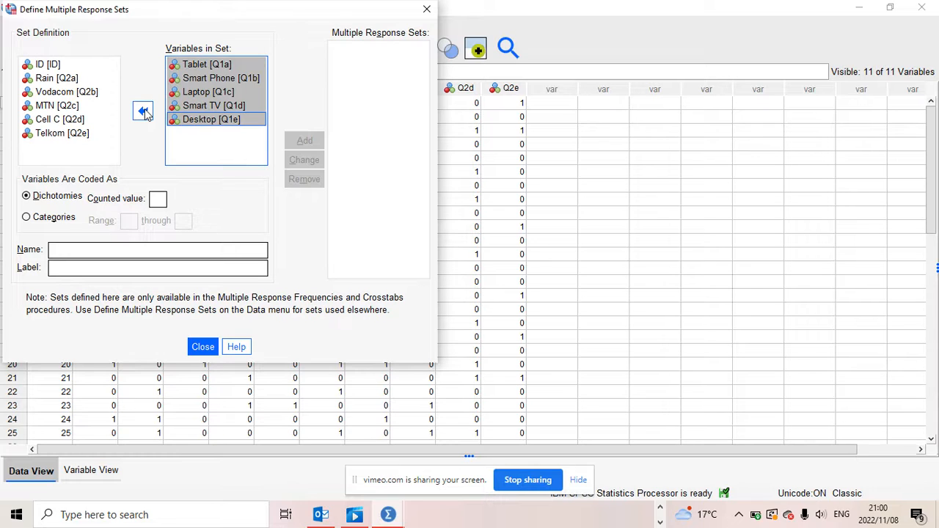
Step: Set the dichotomies' counted value to 1, name the set Q1 with the label Gadgets, and add it to the multiple response sets
left_click(158, 201)
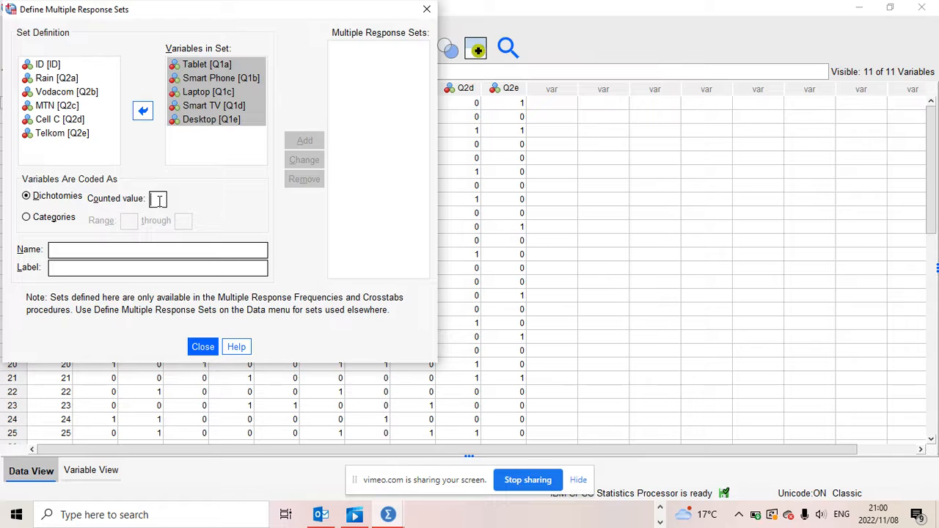
type("1")
left_click(105, 251)
type("Q1")
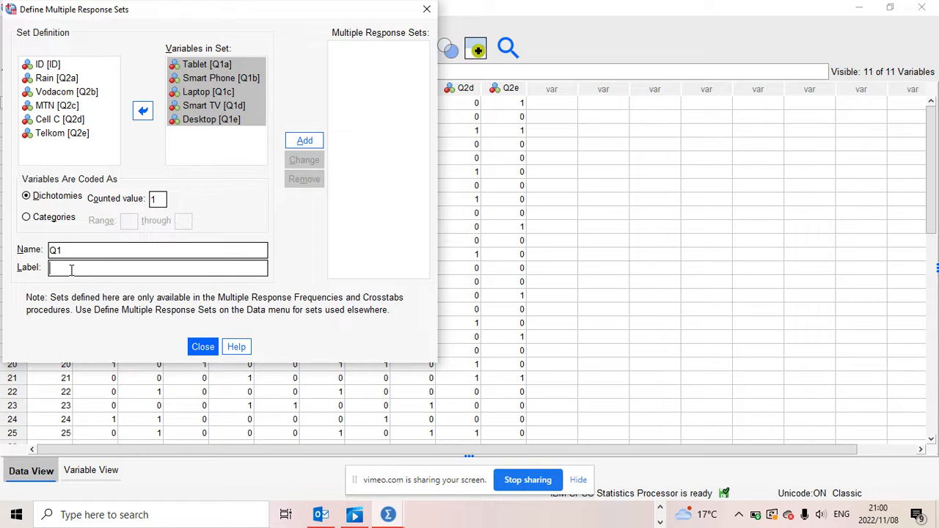
type("Gadgets")
left_click(308, 142)
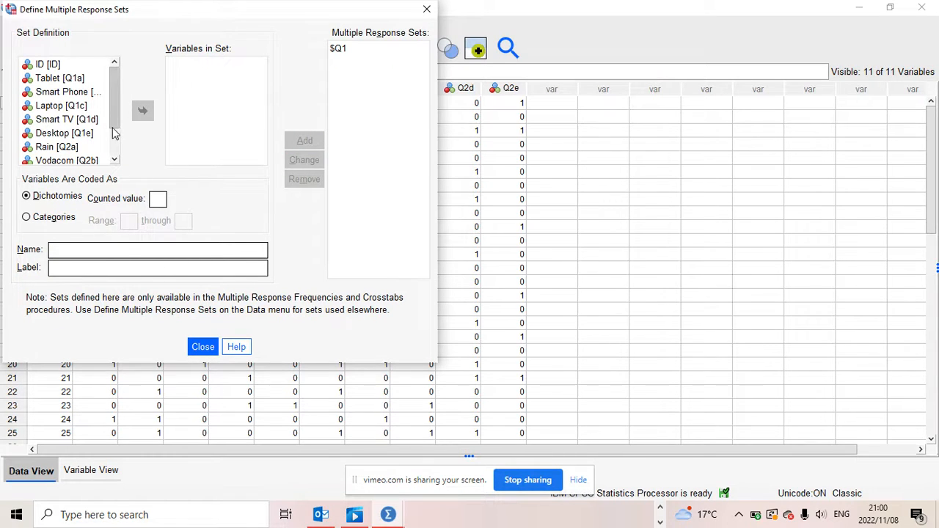
Step: Include Rain [Q2a] through Telkom [Q2e] in a second multiple response set, with 1 as the counted value
left_click_drag(113, 133, 113, 159)
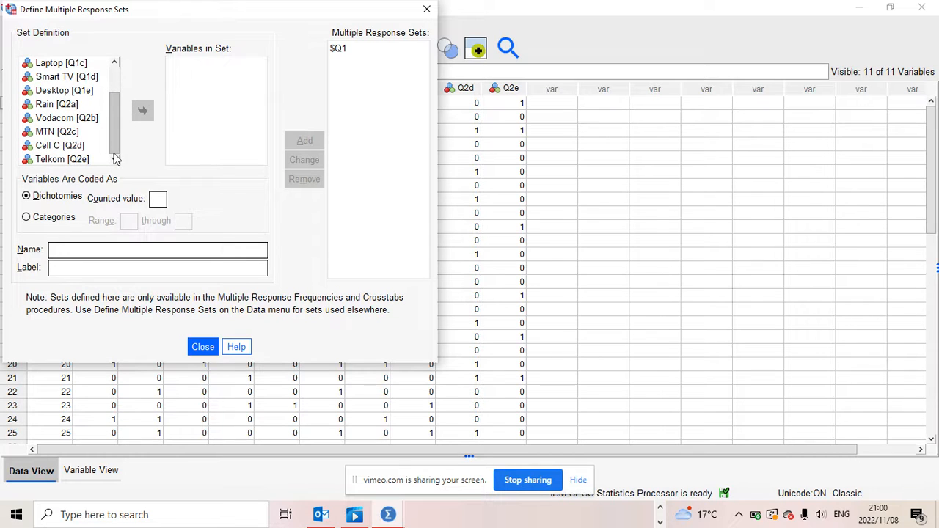
left_click(67, 107)
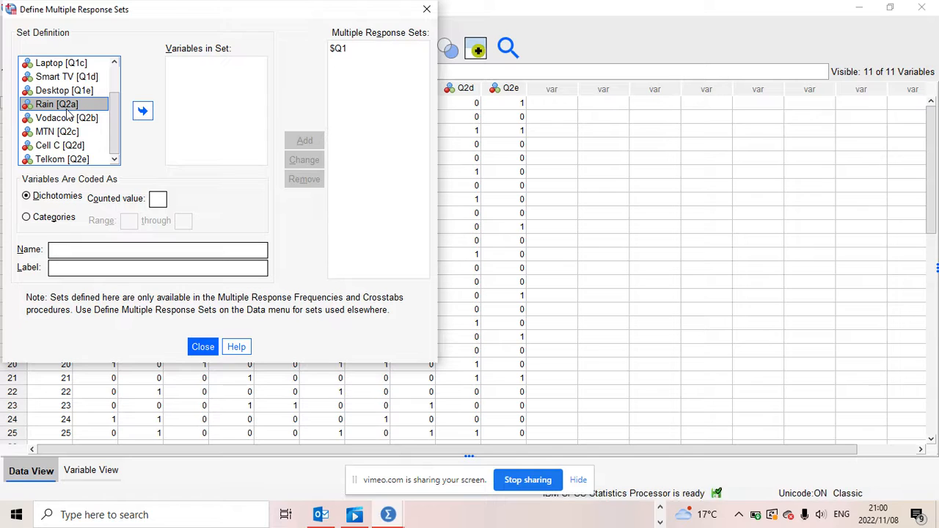
left_click(72, 159, "shift")
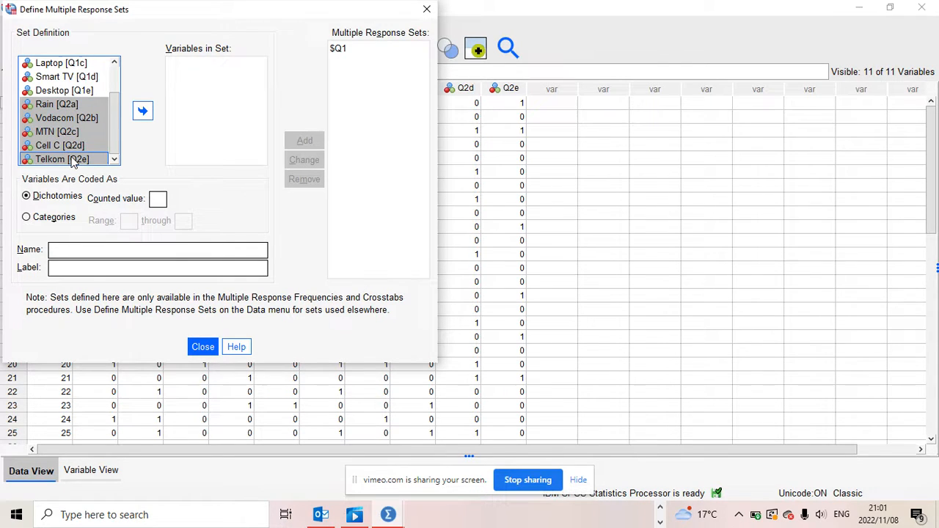
left_click(141, 111)
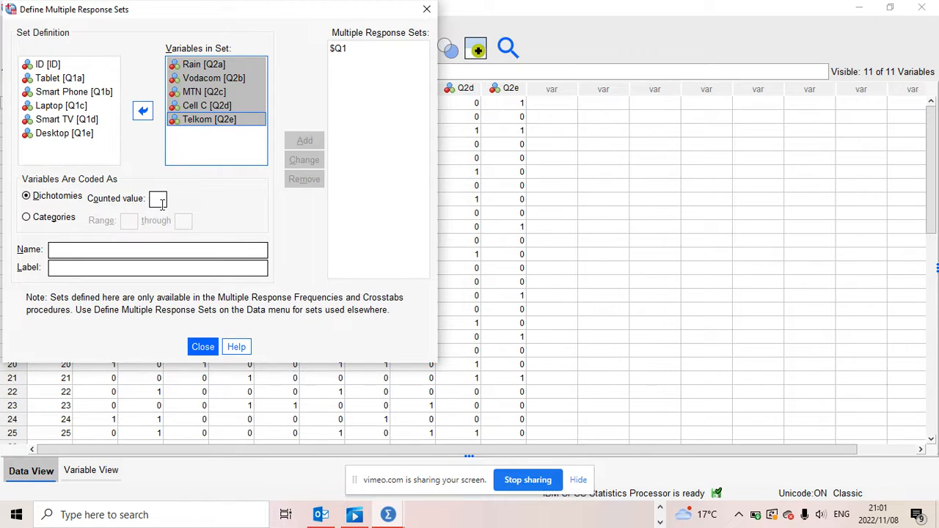
left_click(158, 200)
type("1")
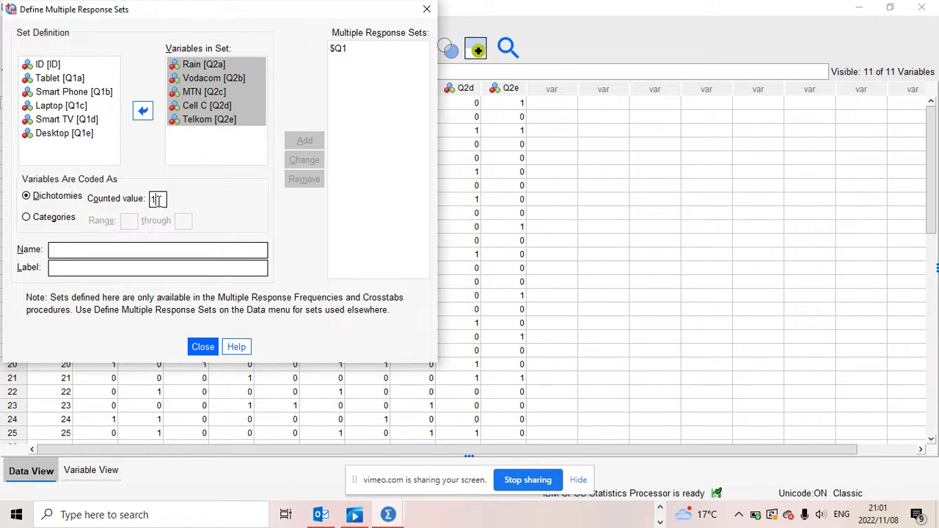
left_click(81, 250)
type("Ne")
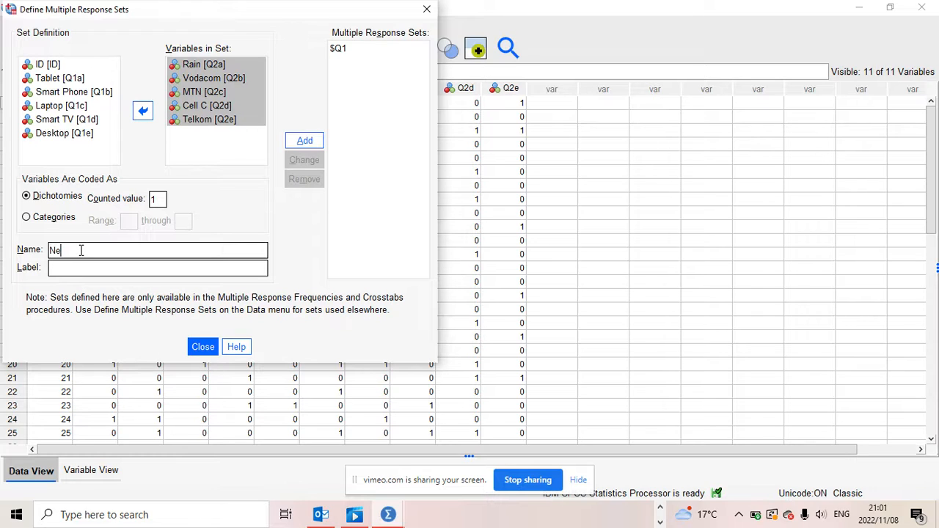
type("tworks")
double_click(79, 250)
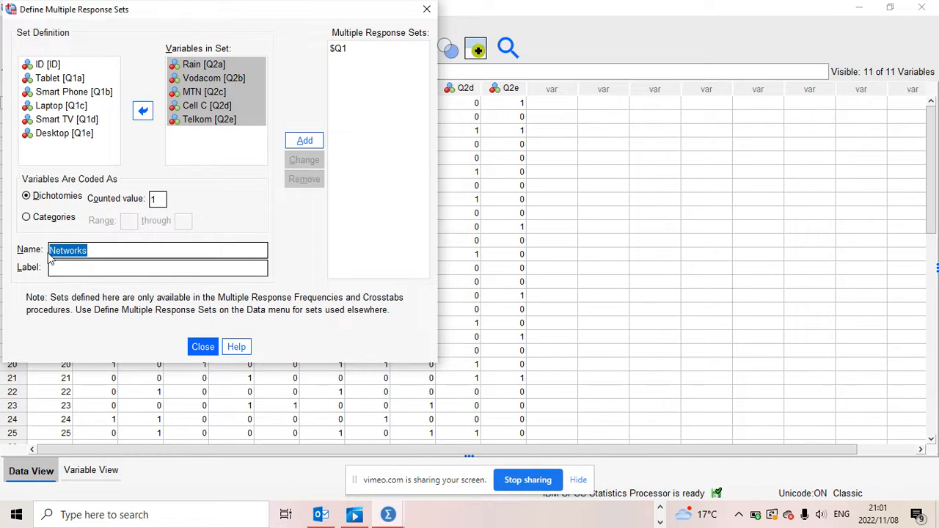
key("BackSpace")
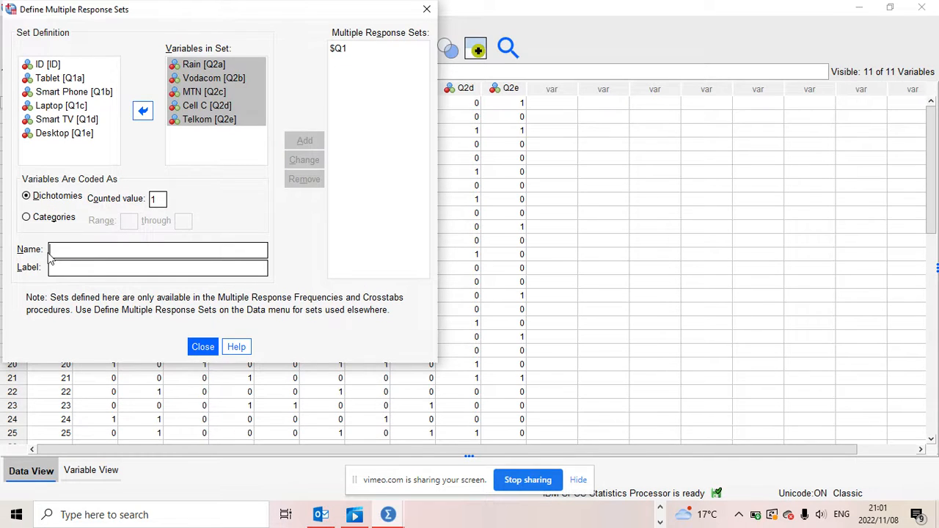
Step: Name the second set Q2 with the label Networks, add it to the multiple response sets, and finish defining sets
type("Q2")
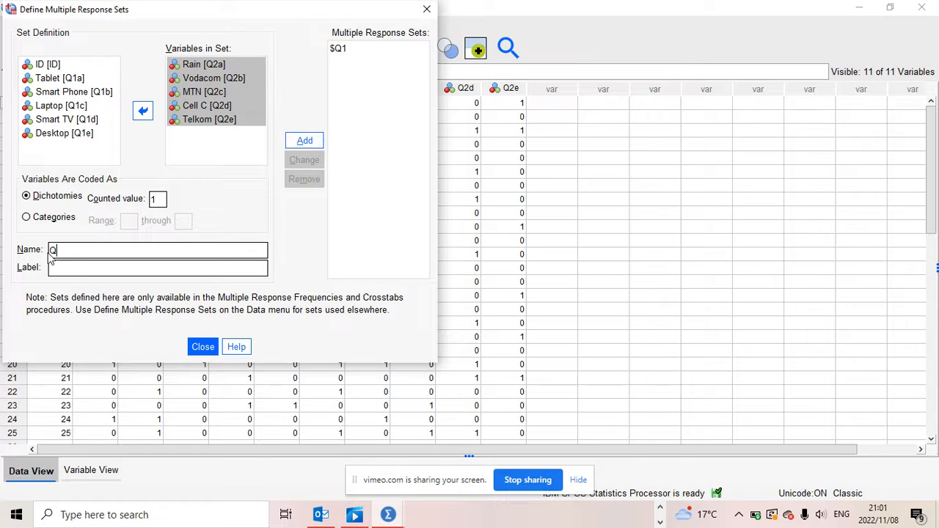
left_click(56, 269)
type("Networks")
left_click(298, 139)
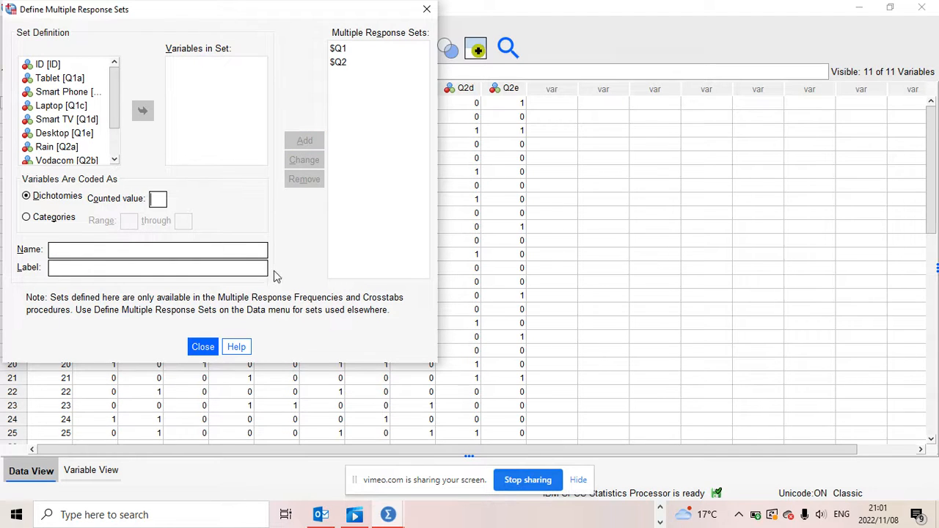
left_click(202, 349)
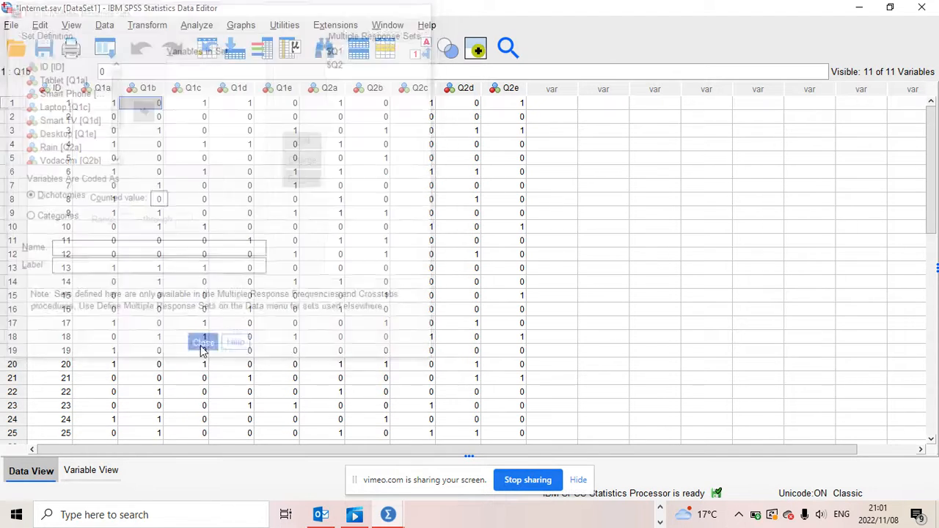
Step: Produce multiple response frequency tables for both the Gadgets [$Q1] and Networks [$Q2] sets and review the output
left_click(196, 26)
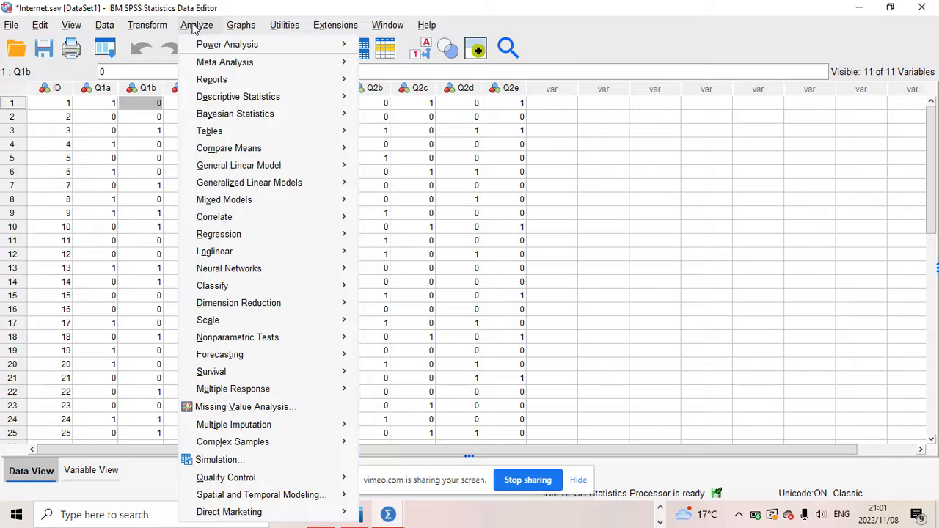
mouse_move(252, 391)
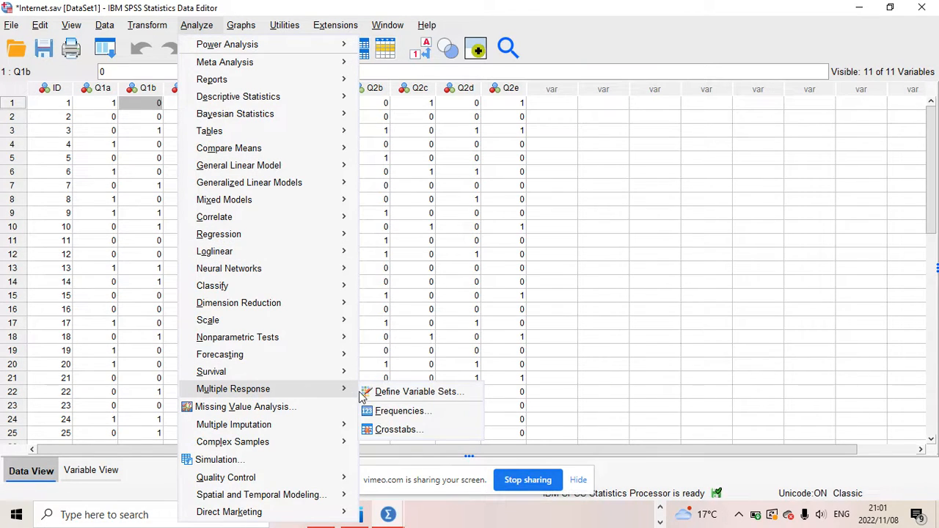
left_click(407, 416)
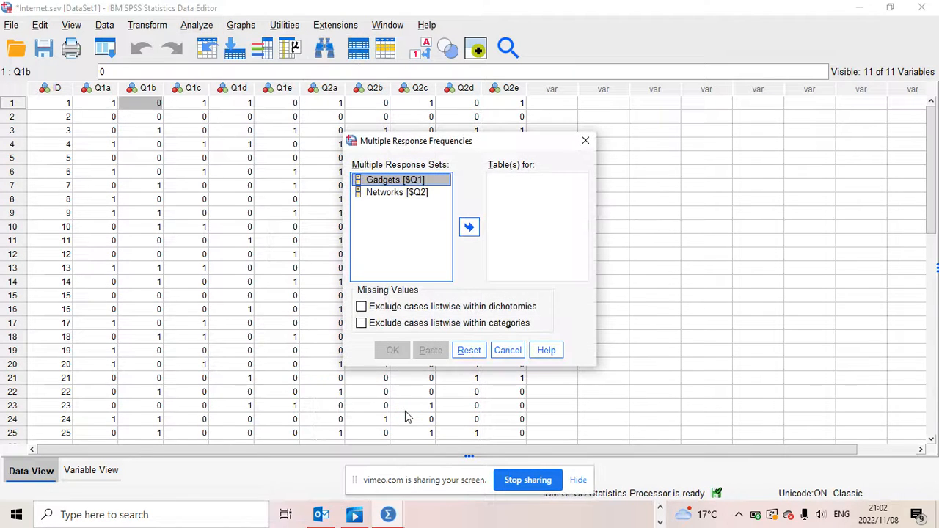
left_click(394, 195)
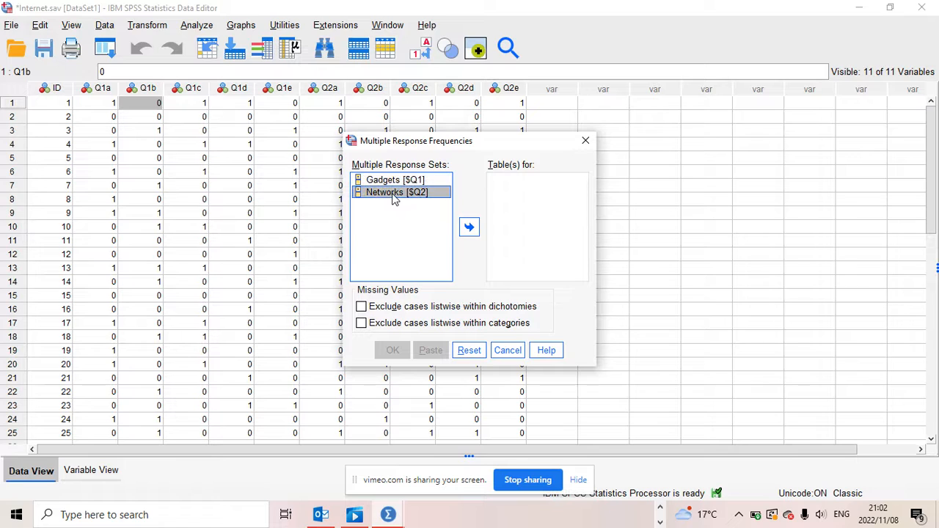
left_click(391, 181)
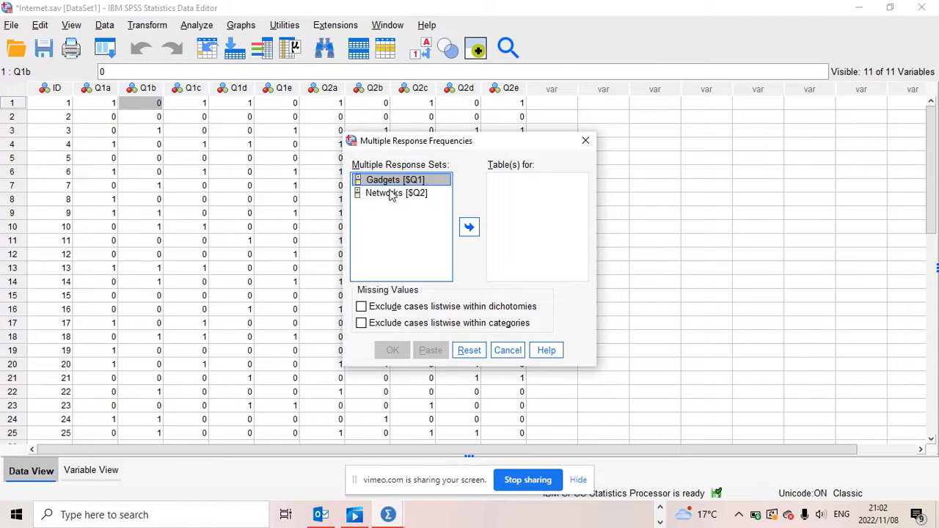
left_click(393, 192, "shift")
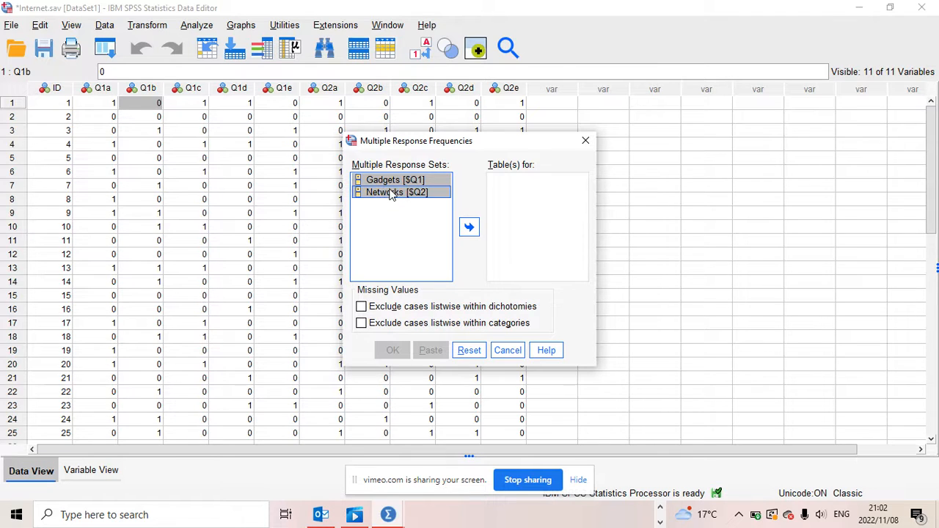
left_click(469, 228)
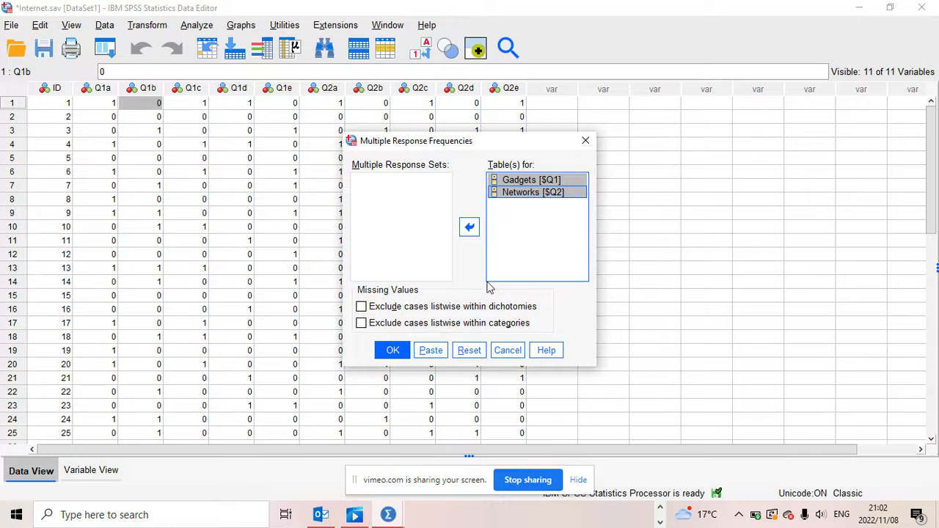
left_click(392, 351)
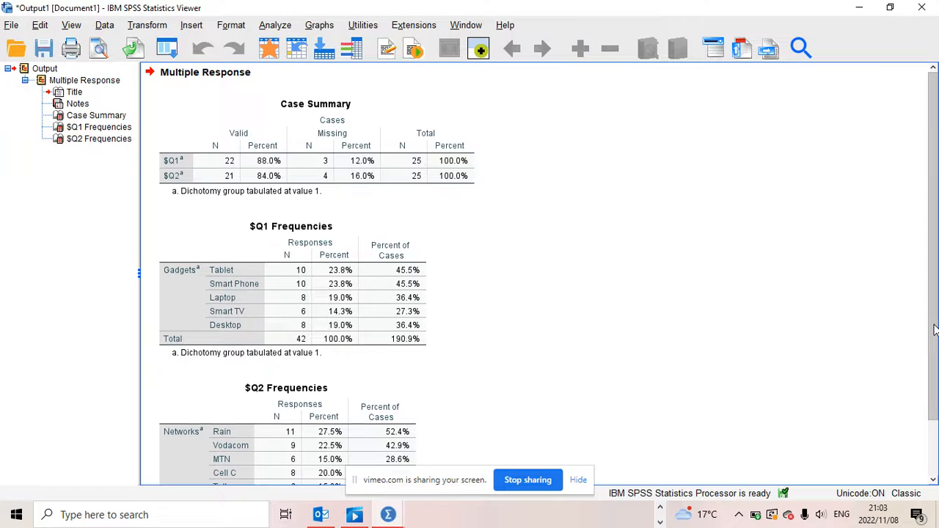
scroll(933, 329, "down", 3)
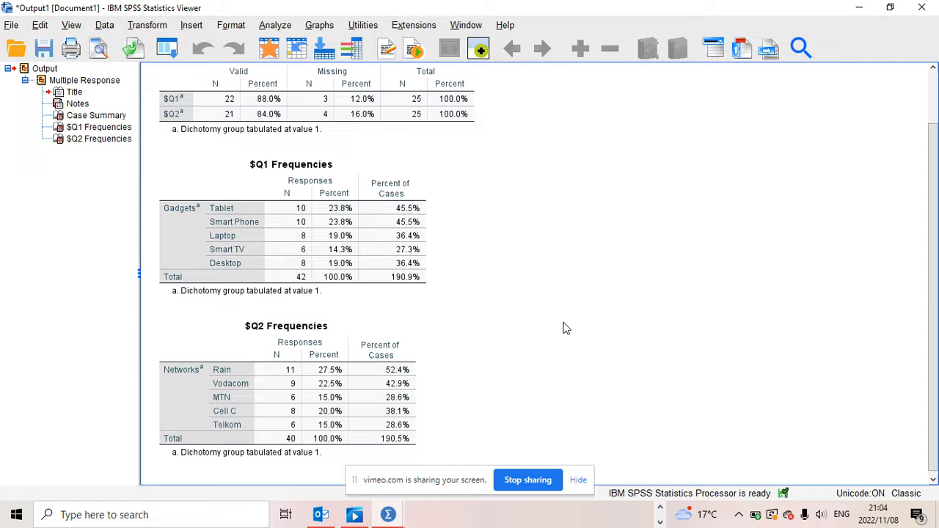
Step: Start a multiple response crosstab and assign the Gadgets [$Q1] set to its rows
left_click(150, 24)
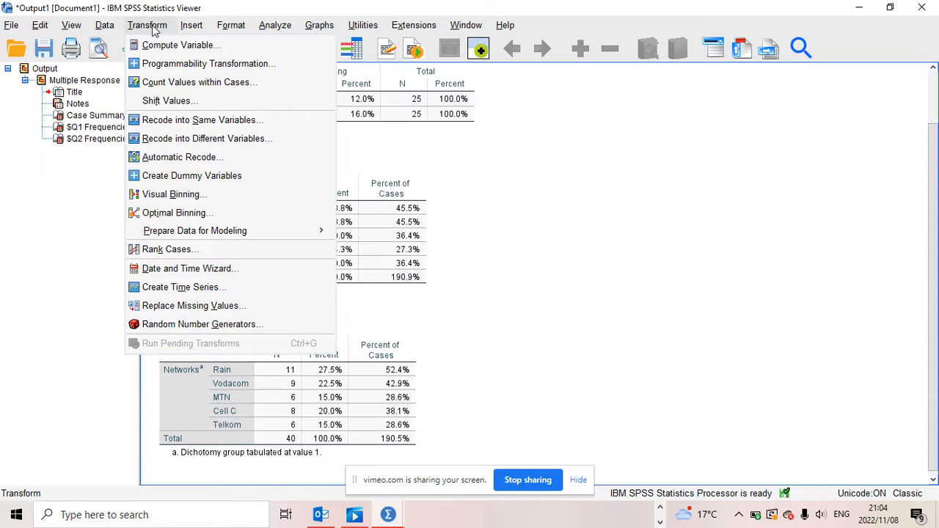
left_click(191, 26)
mouse_move(160, 27)
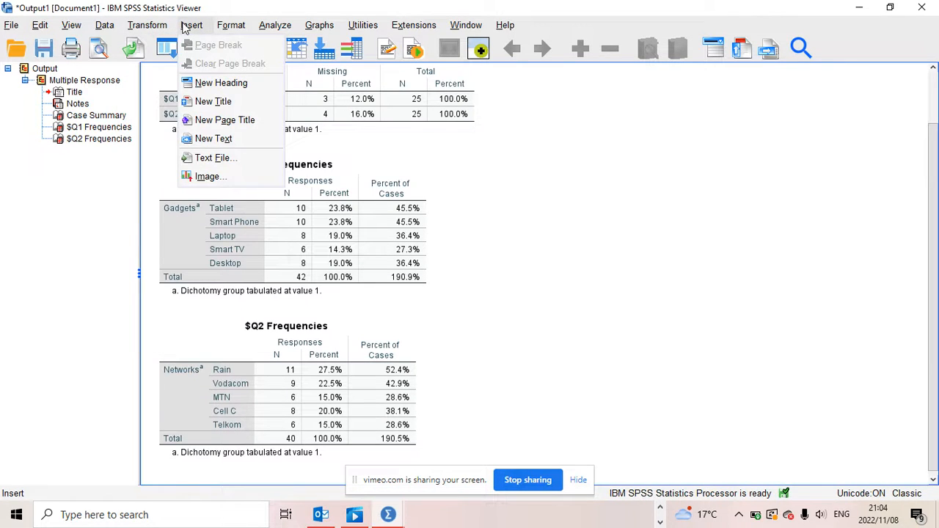
mouse_move(248, 25)
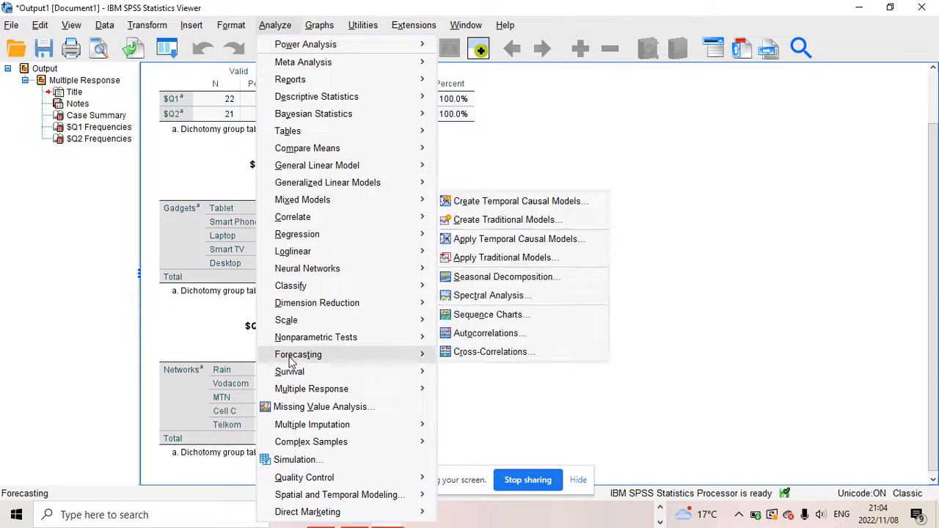
mouse_move(311, 419)
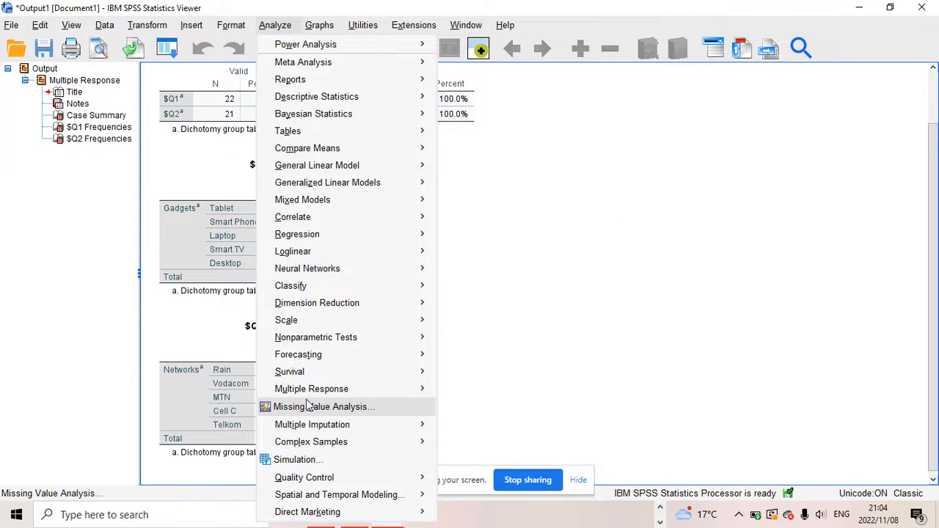
mouse_move(308, 392)
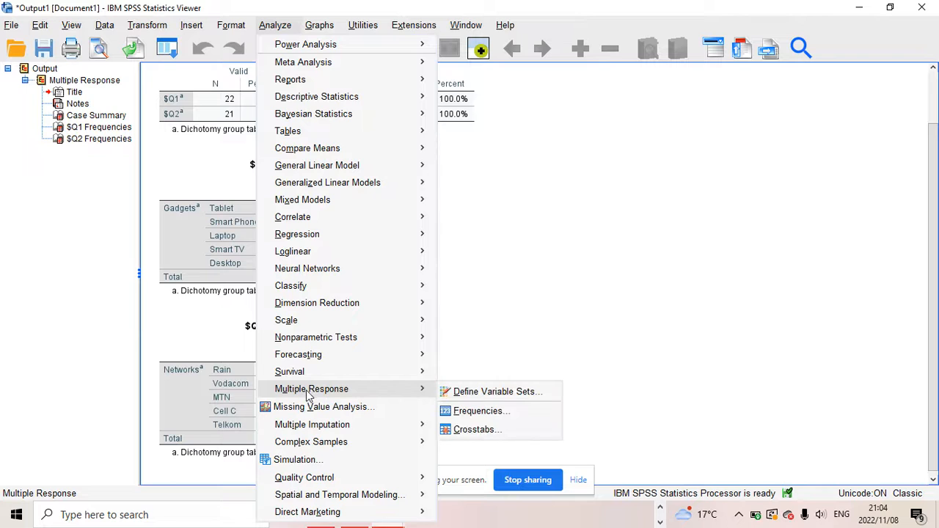
left_click(477, 430)
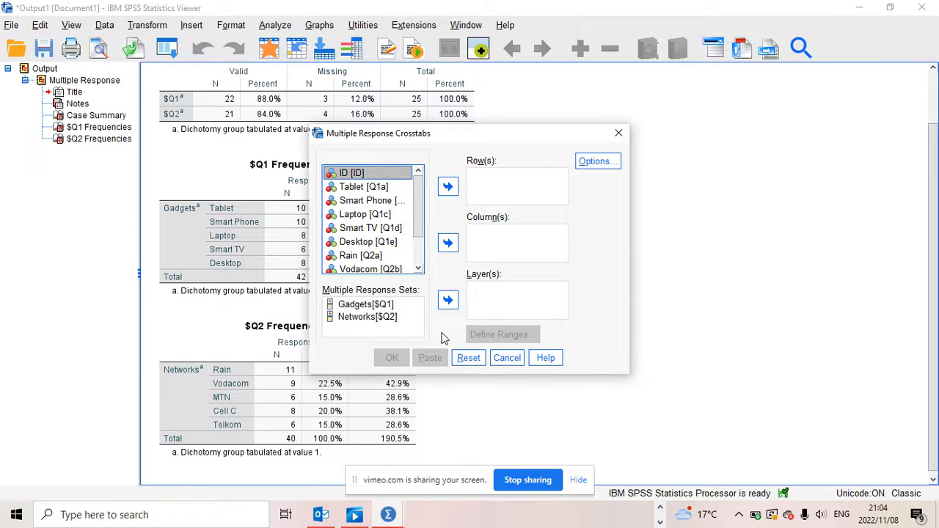
left_click(381, 307)
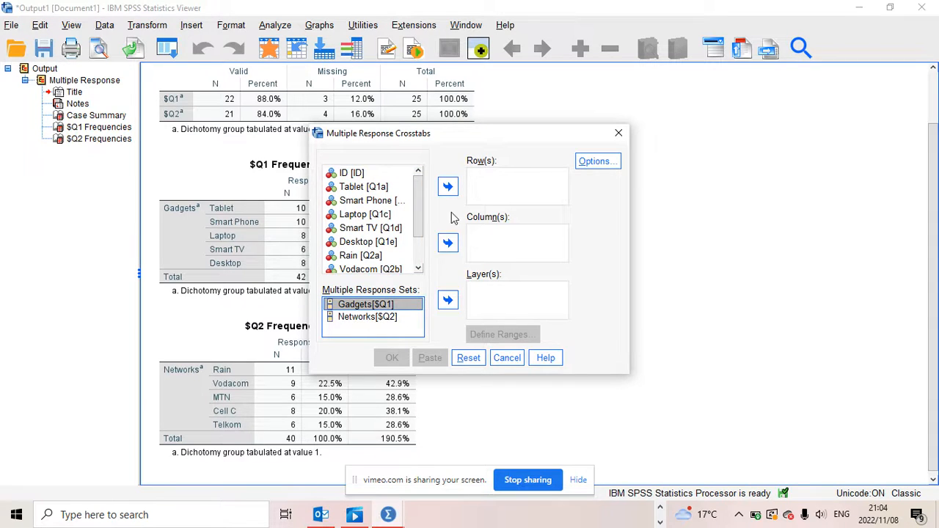
left_click(448, 187)
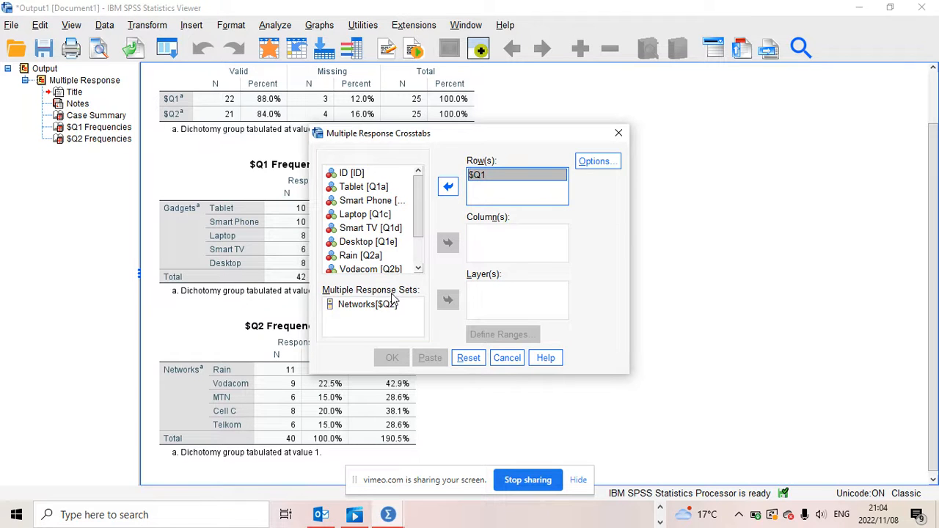
Step: Assign the Networks [$Q2] set to the columns, generate the crosstab, and select the resulting crosstabulation table
left_click(389, 304)
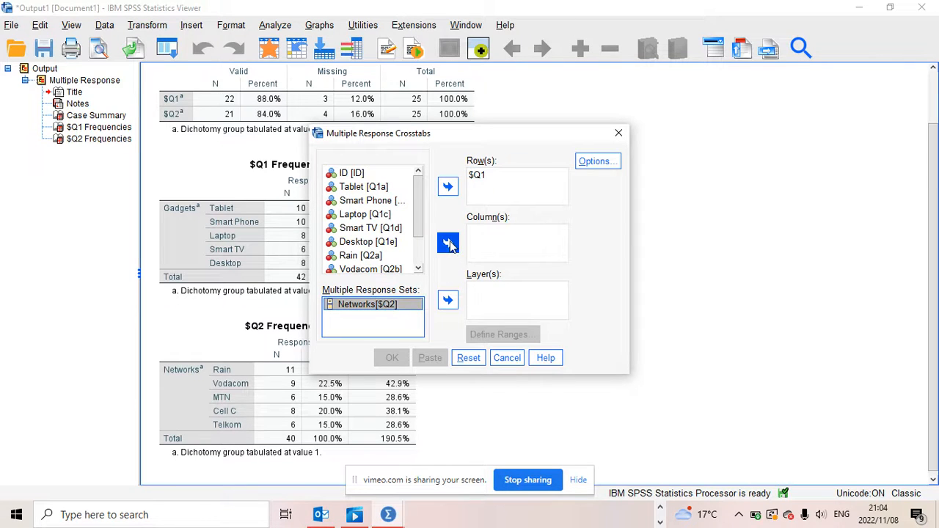
left_click(448, 242)
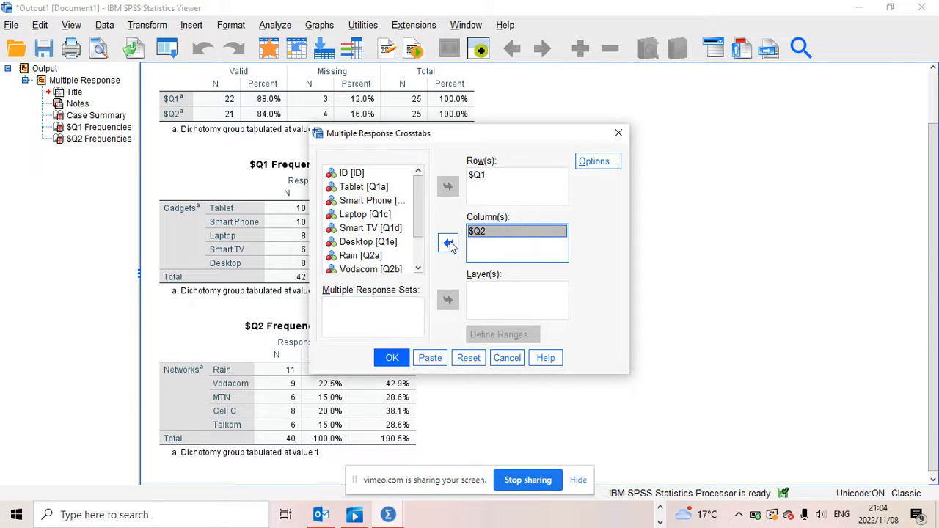
left_click(392, 358)
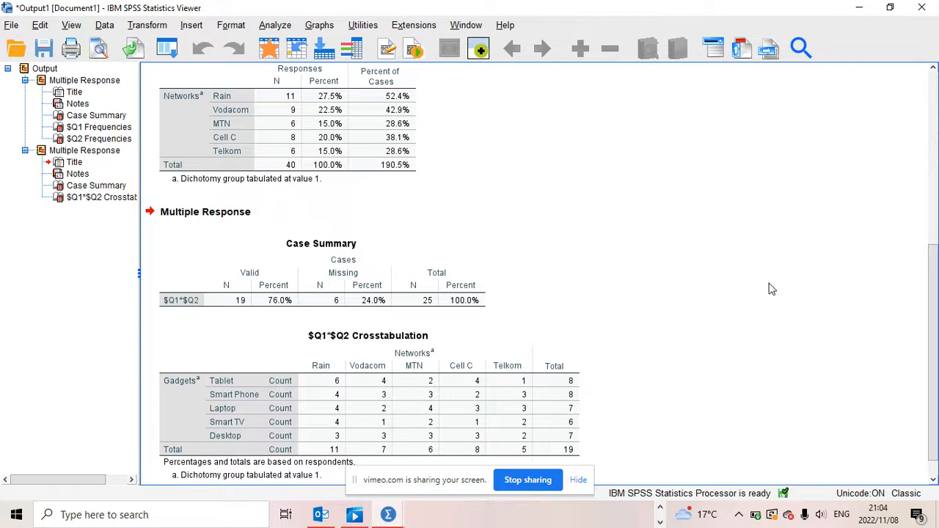
left_click_drag(930, 269, 935, 306)
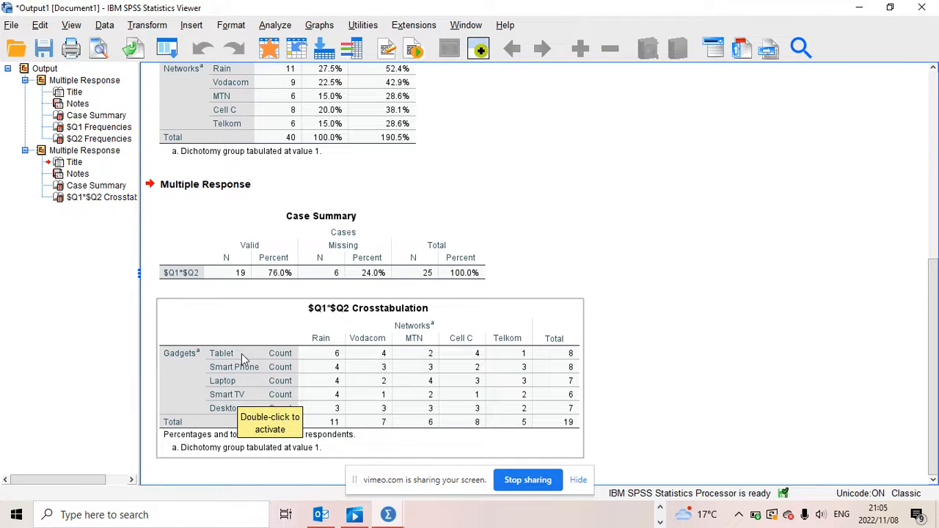
left_click(332, 354)
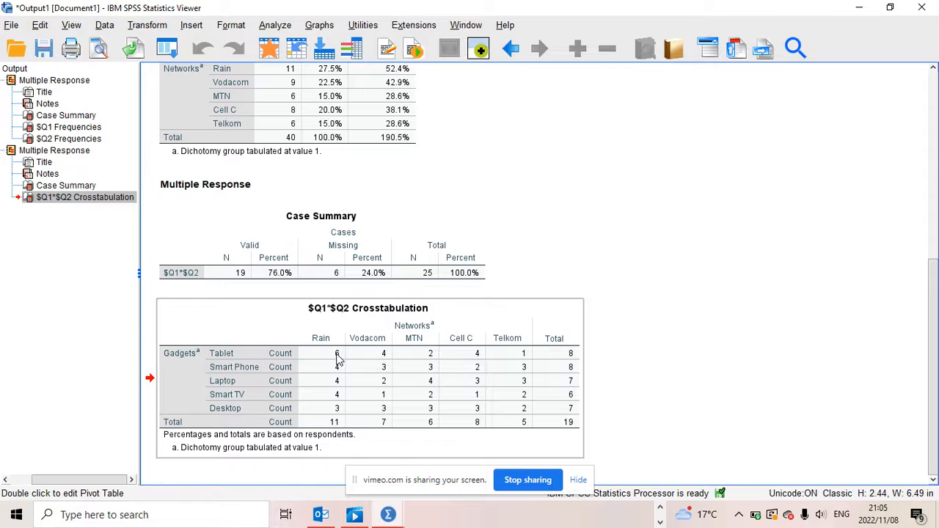